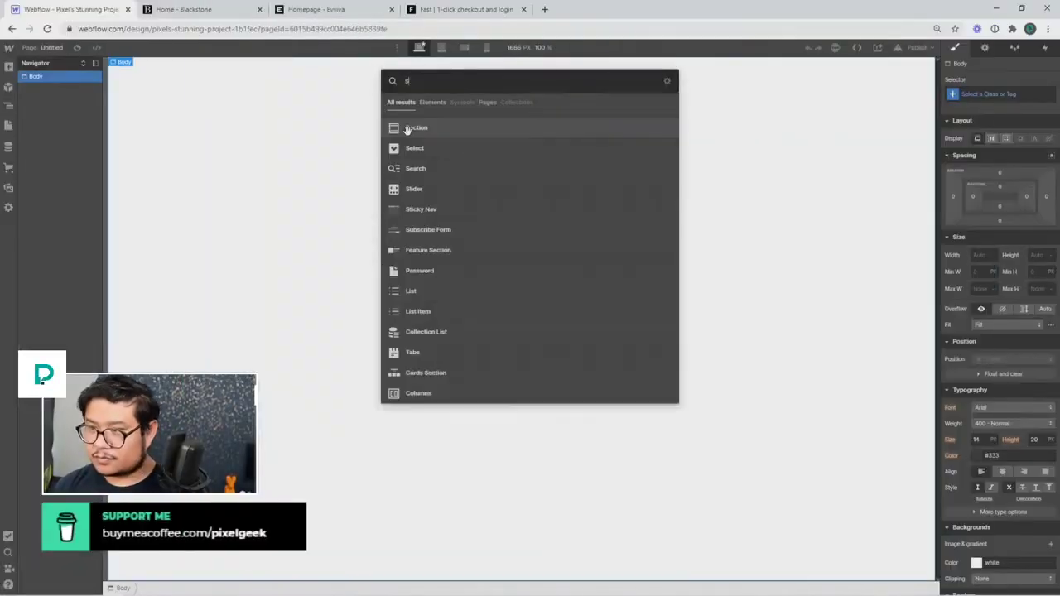
Step: Insert a Section with class 'full height', Display Flex and Height 100vh
key(Return)
key(ctrl+Return)
text(full height)
key(Return)
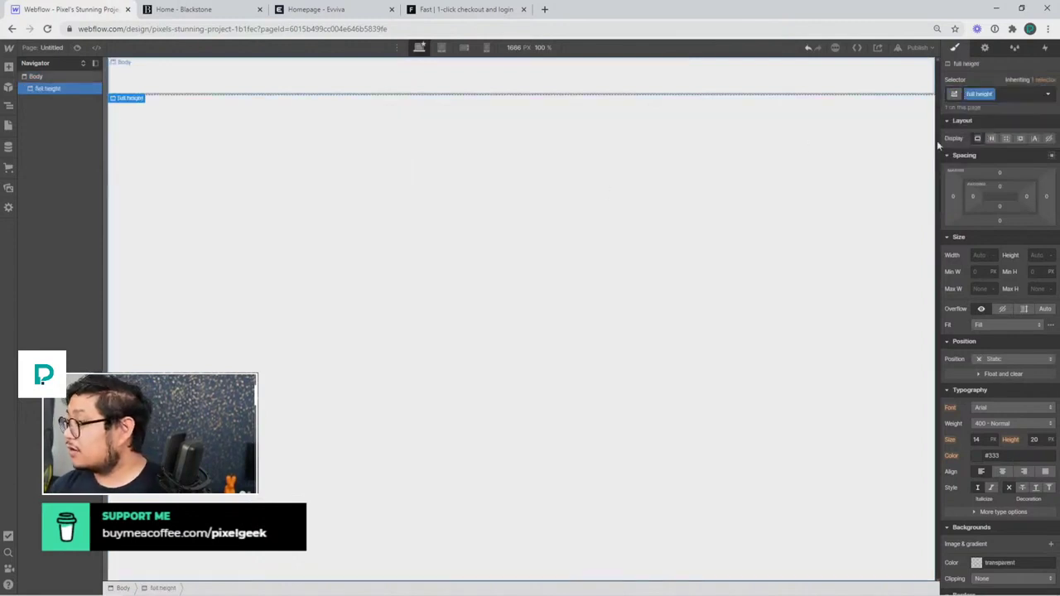
click(991, 139)
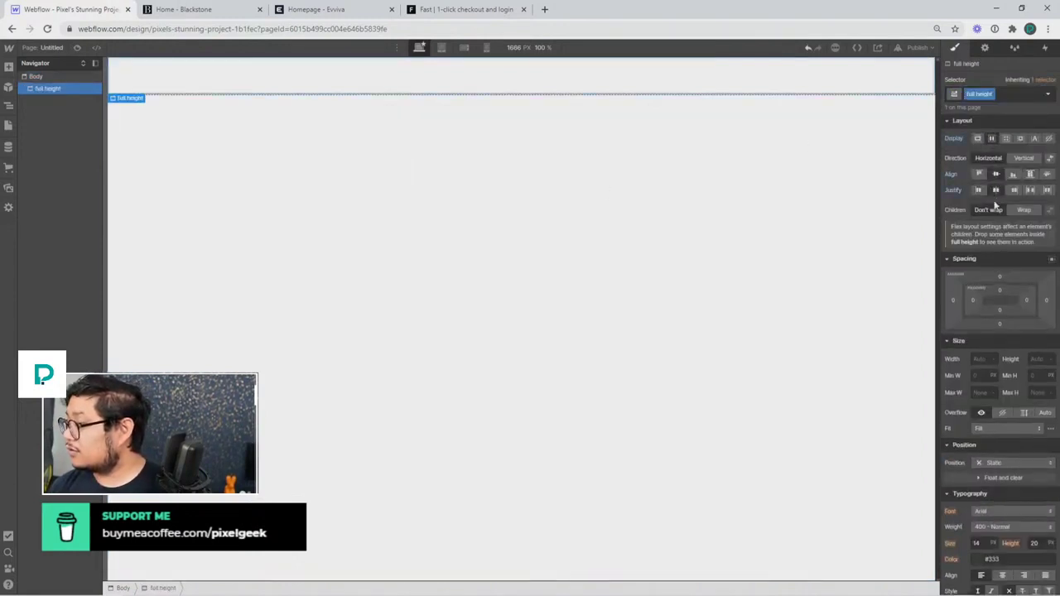
key(Caps_Lock)
click(1035, 358)
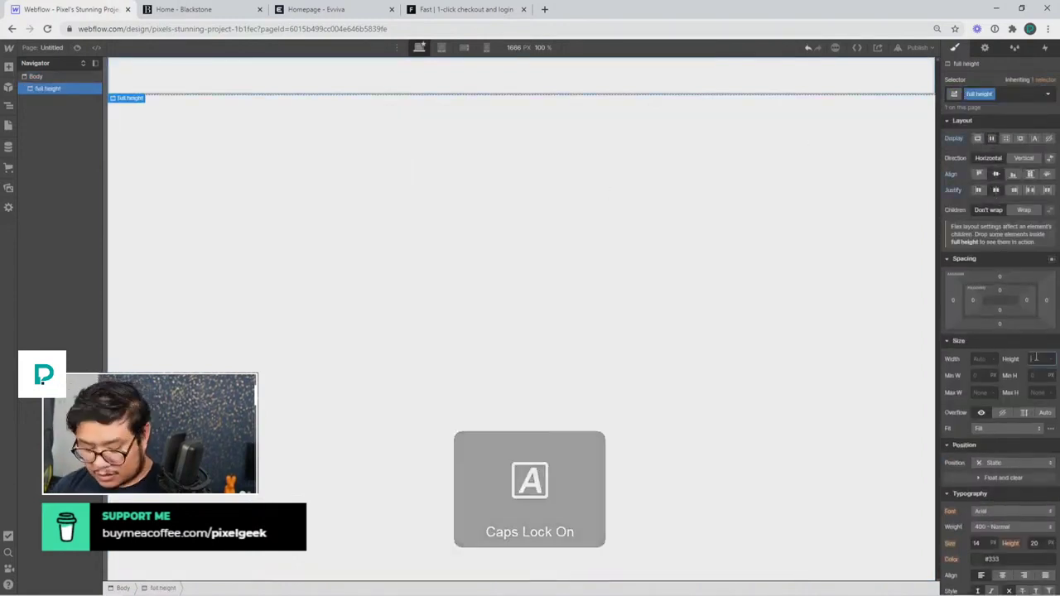
key(Caps_Lock)
text(100vh)
key(Return)
Step: Give the section a saturated yellow background colour
scroll(1000, 466, down, 4)
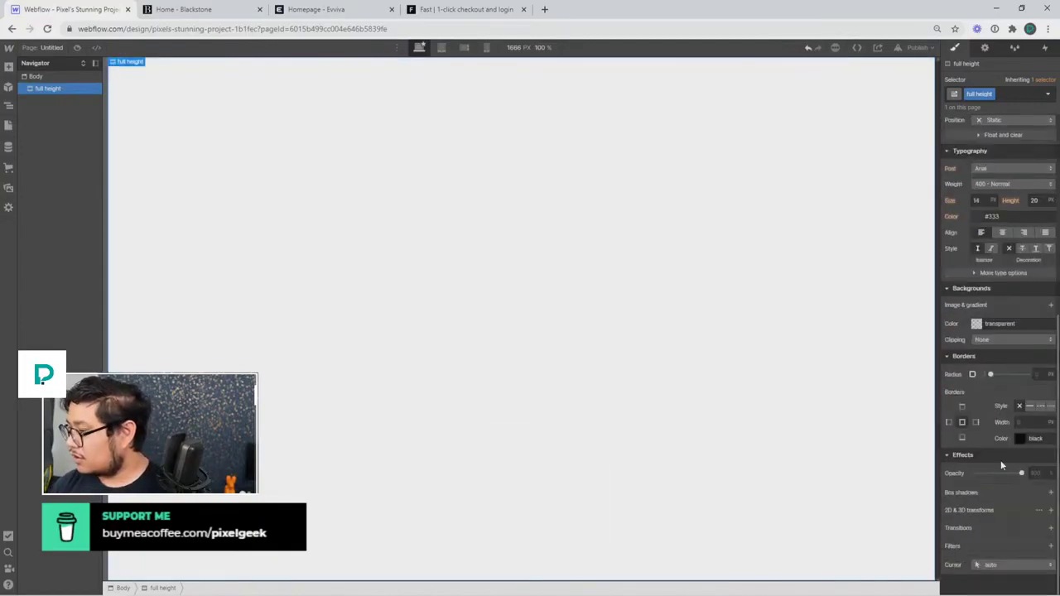
click(977, 324)
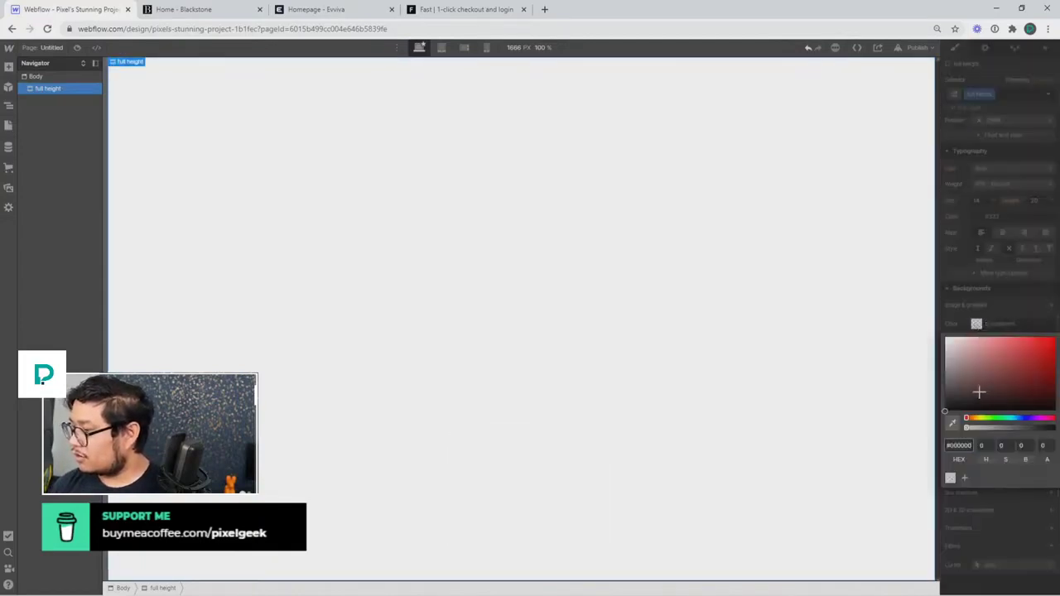
drag(975, 391, 908, 364)
drag(966, 418, 977, 418)
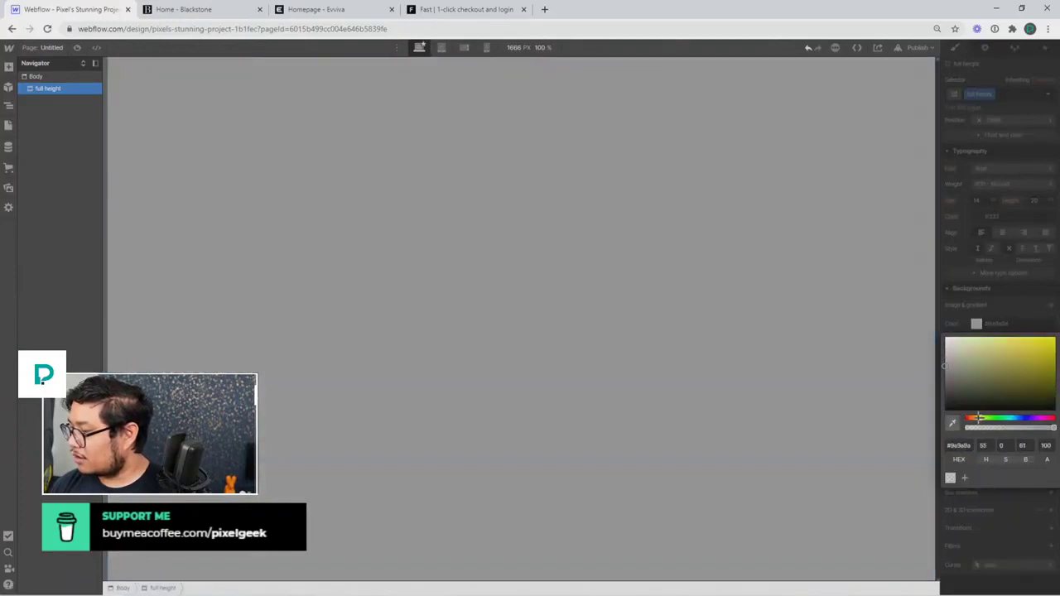
click(977, 350)
drag(977, 350, 996, 275)
Step: Insert a Heading 1 into the section and select its 'Heading' text
scroll(996, 275, up, 10)
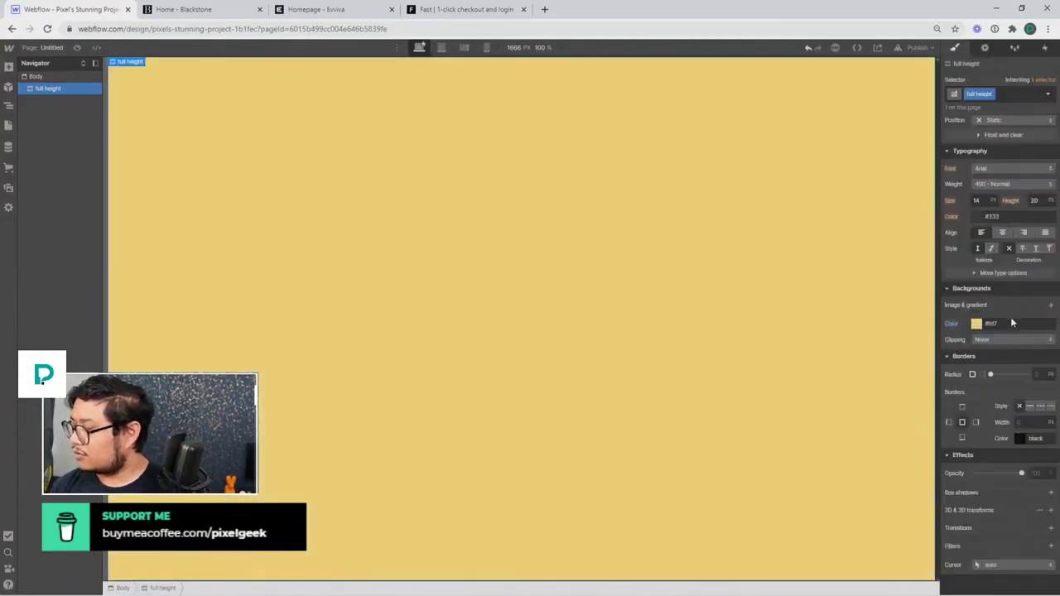
key(ctrl+k)
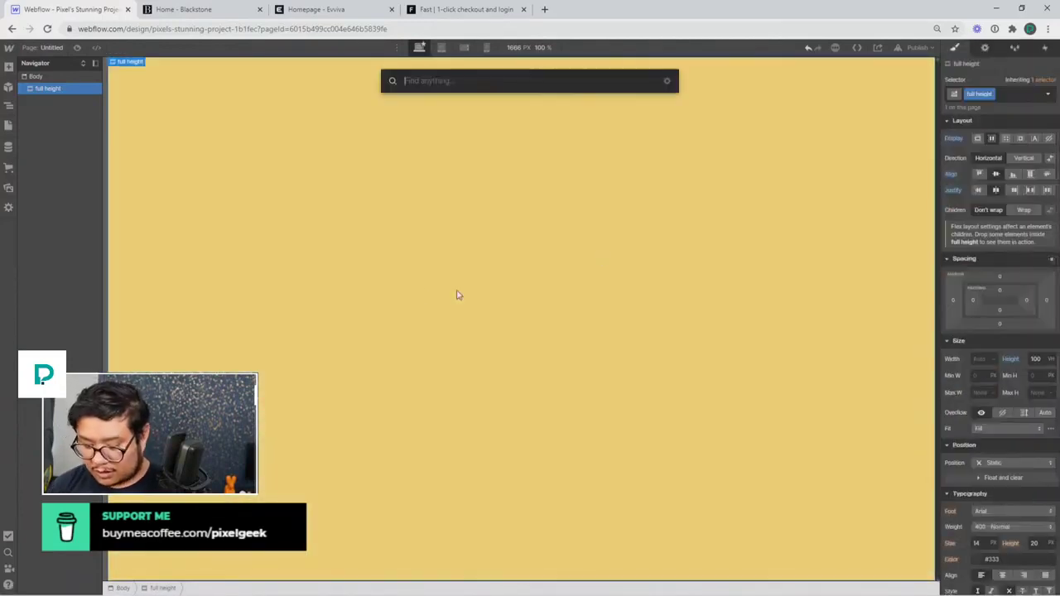
text(head)
key(Return)
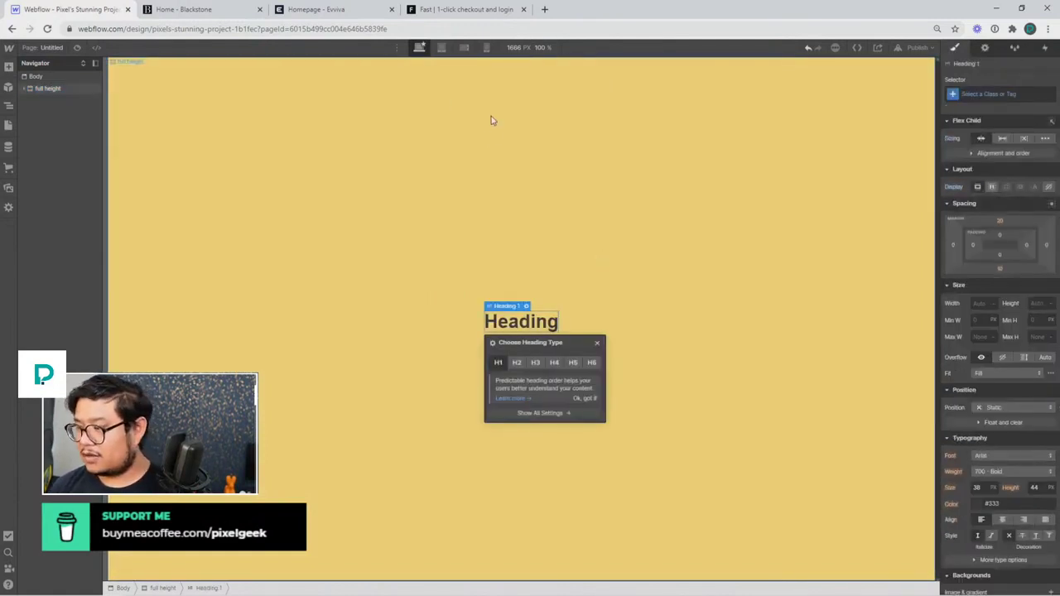
double_click(520, 321)
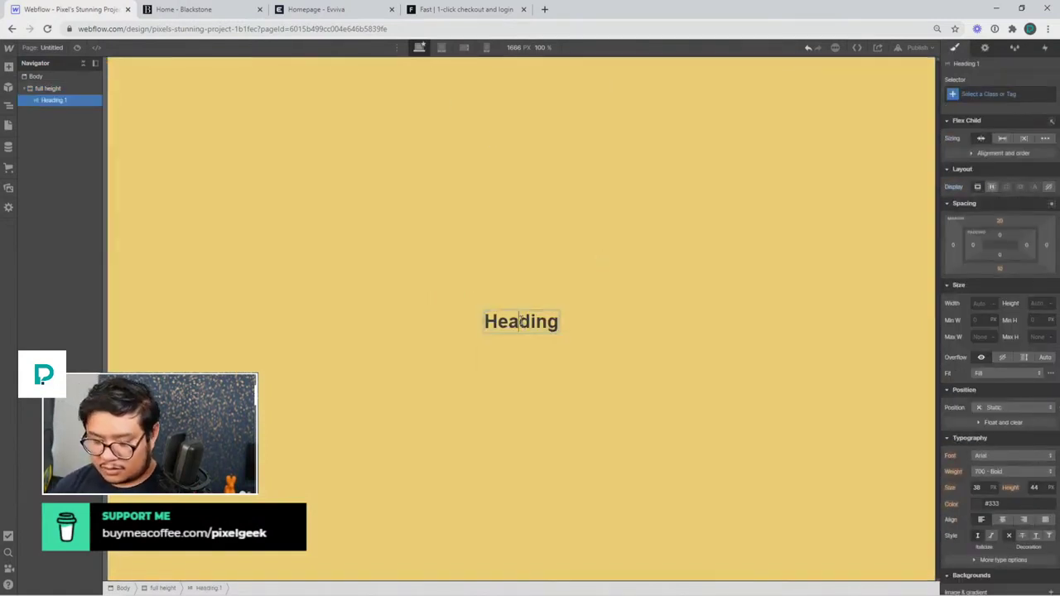
double_click(520, 321)
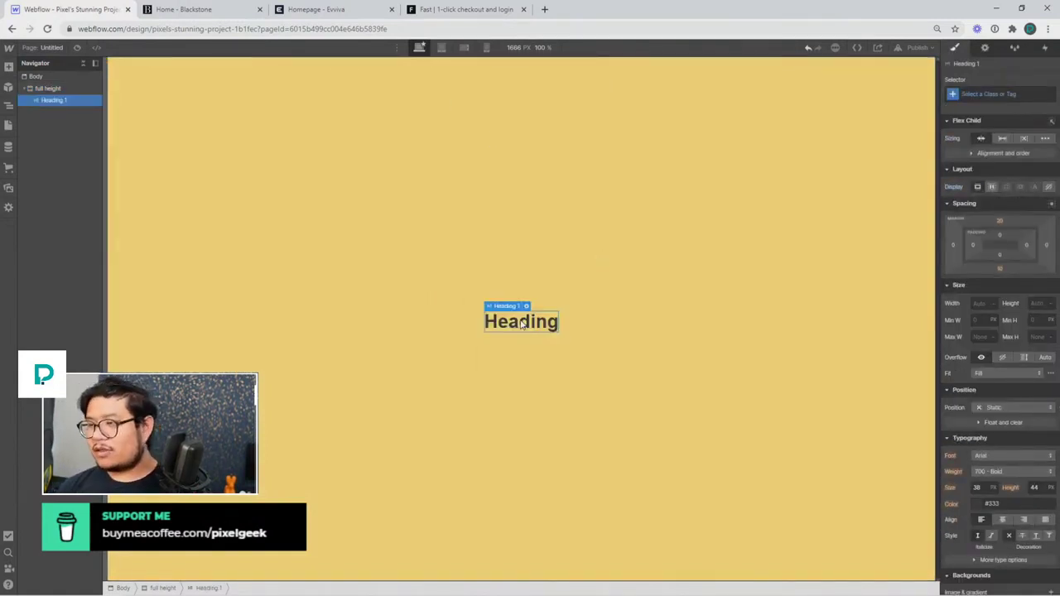
Step: Delete the yellow section and place the prebuilt Hero layout on the page
click(60, 90)
key(Delete)
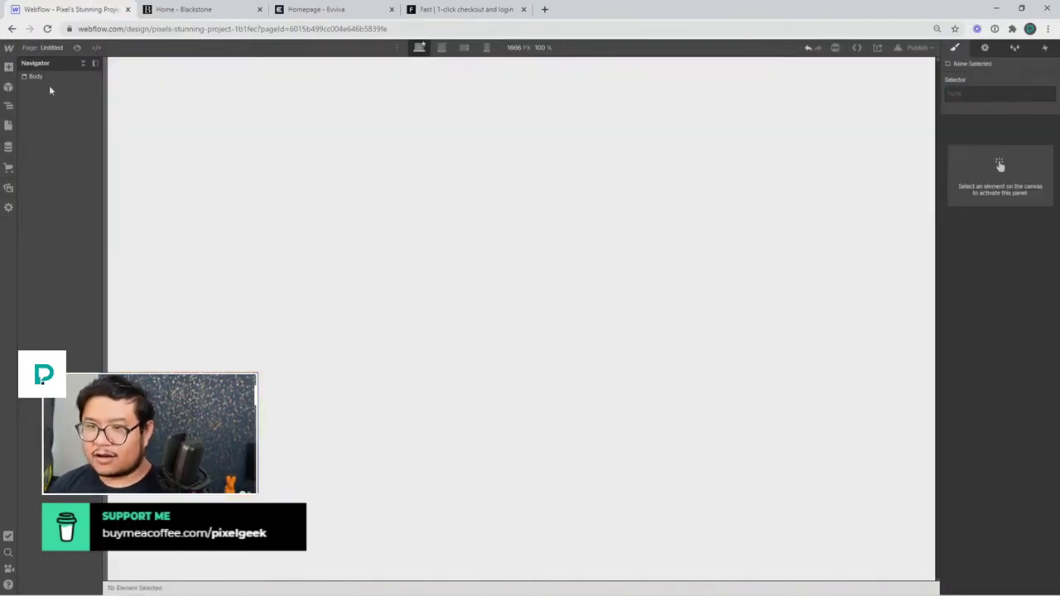
click(8, 67)
click(110, 89)
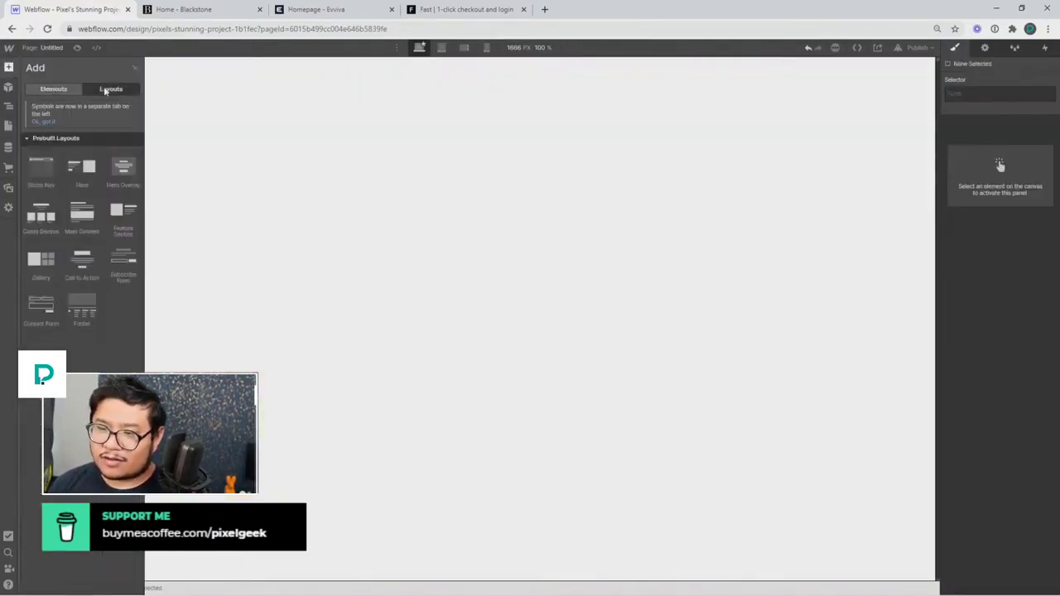
mouse_move(82, 180)
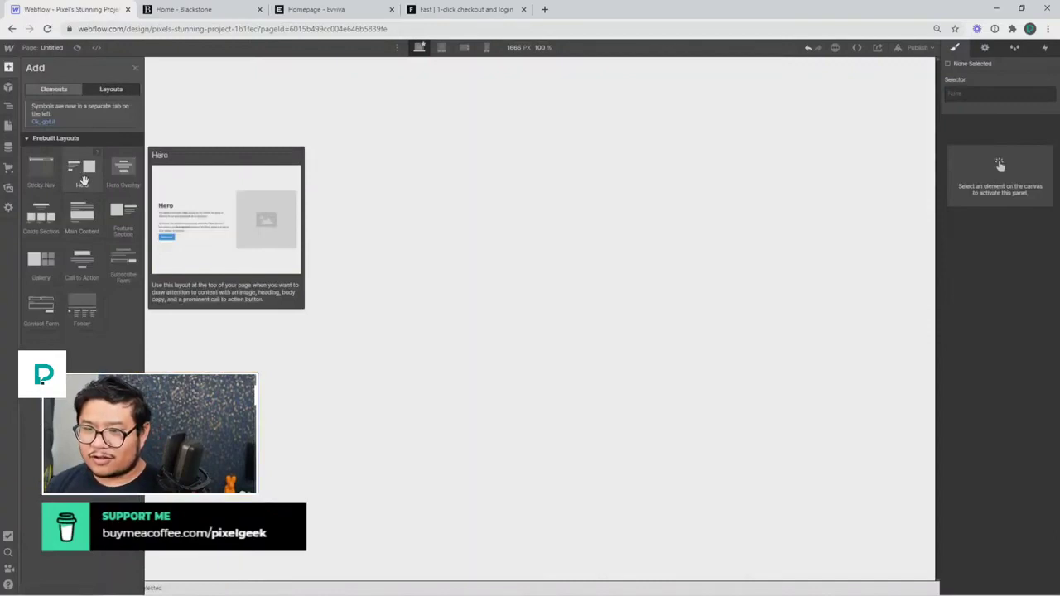
drag(83, 181, 315, 240)
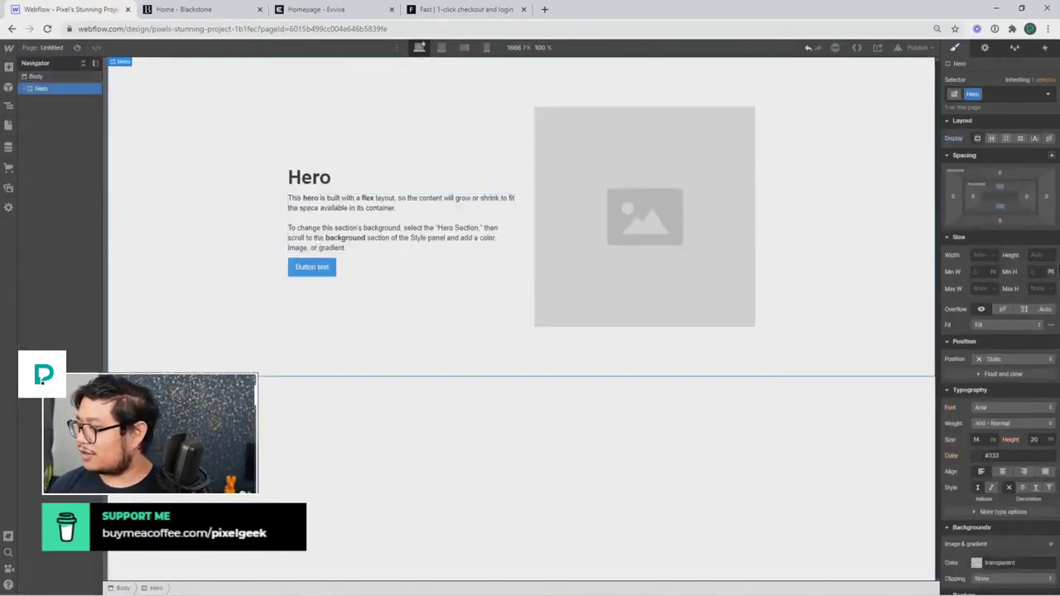
Step: Set the Hero to 100vh height, Display Flex and centred justification
click(1035, 253)
click(992, 137)
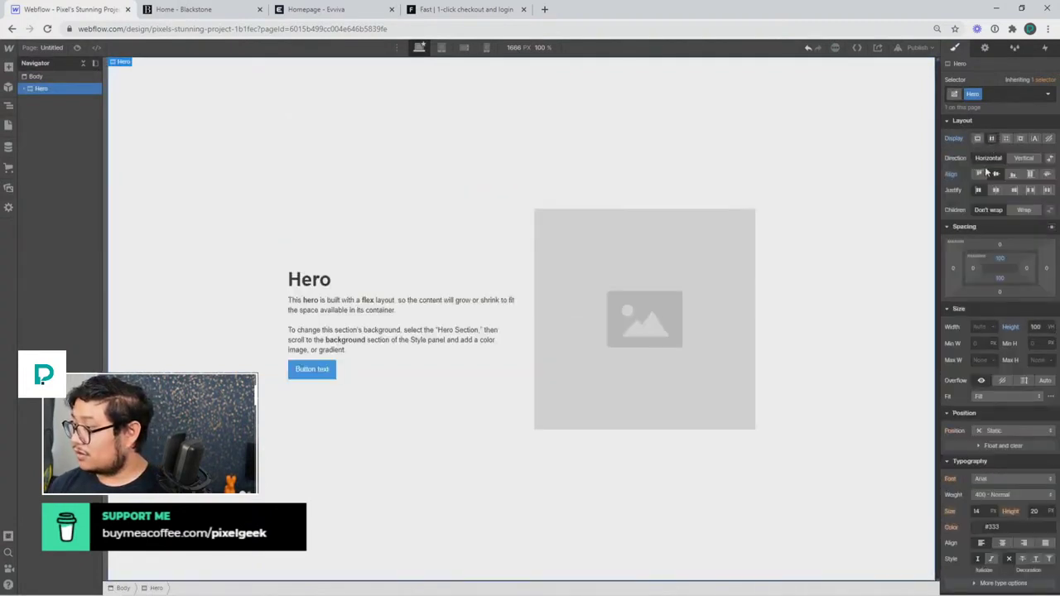
click(995, 191)
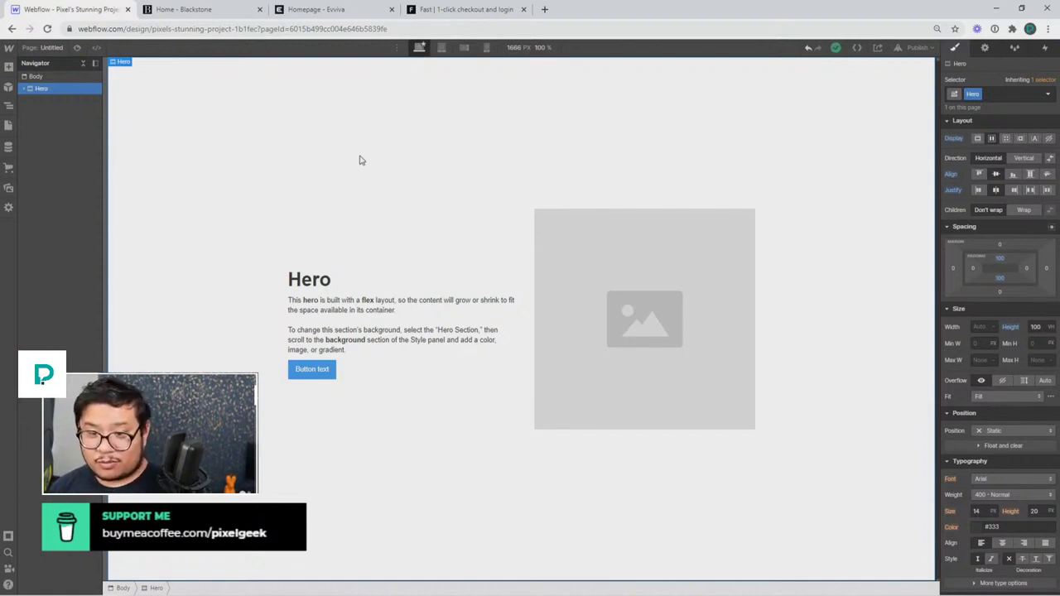
key(a)
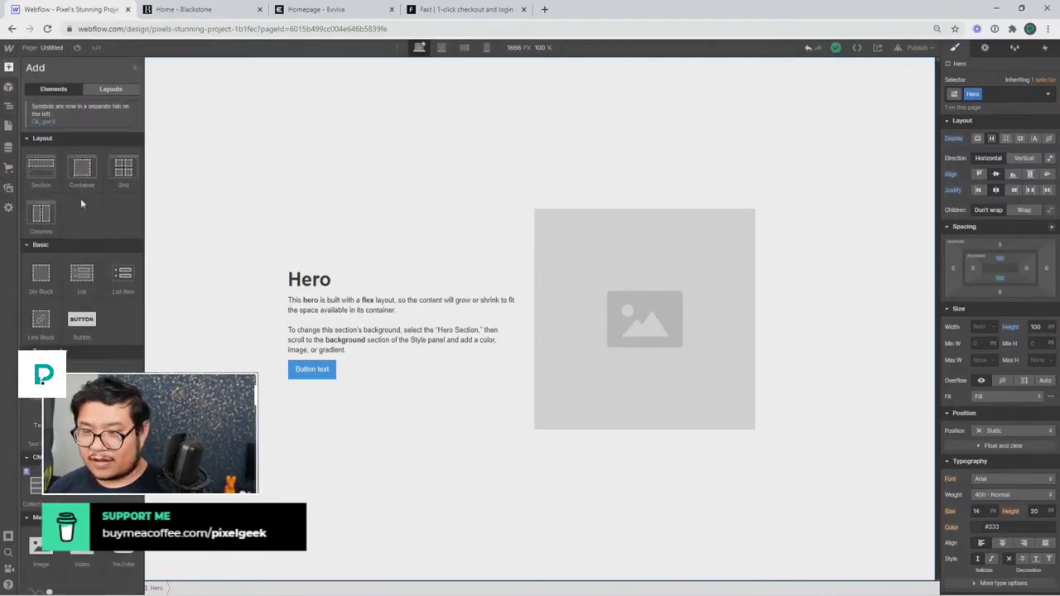
Step: Add a Navbar at the top, fixed-position and stretched across the top
scroll(81, 203, down, 5)
drag(38, 429, 50, 88)
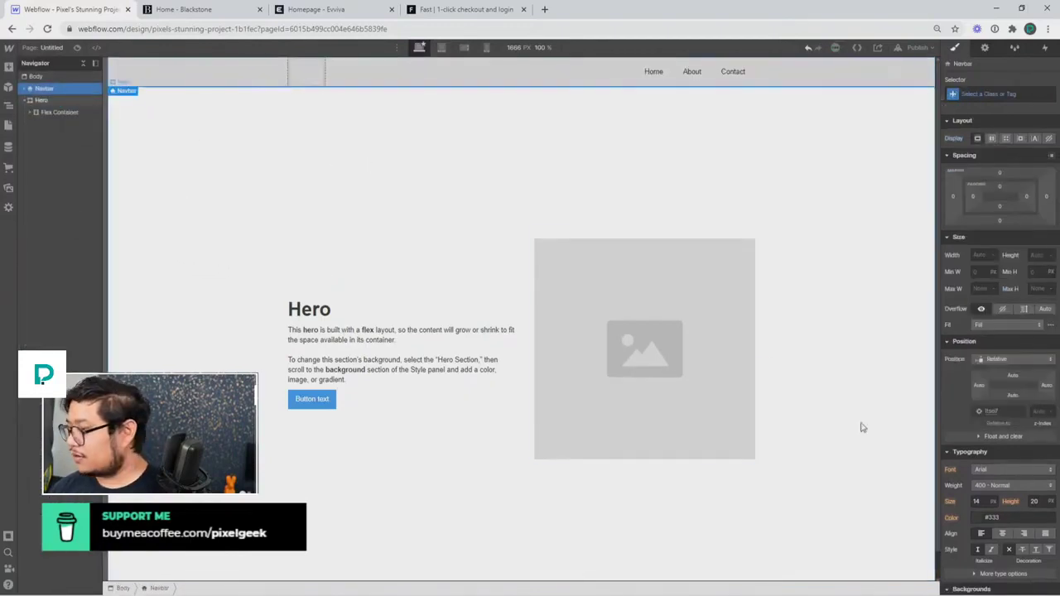
click(998, 358)
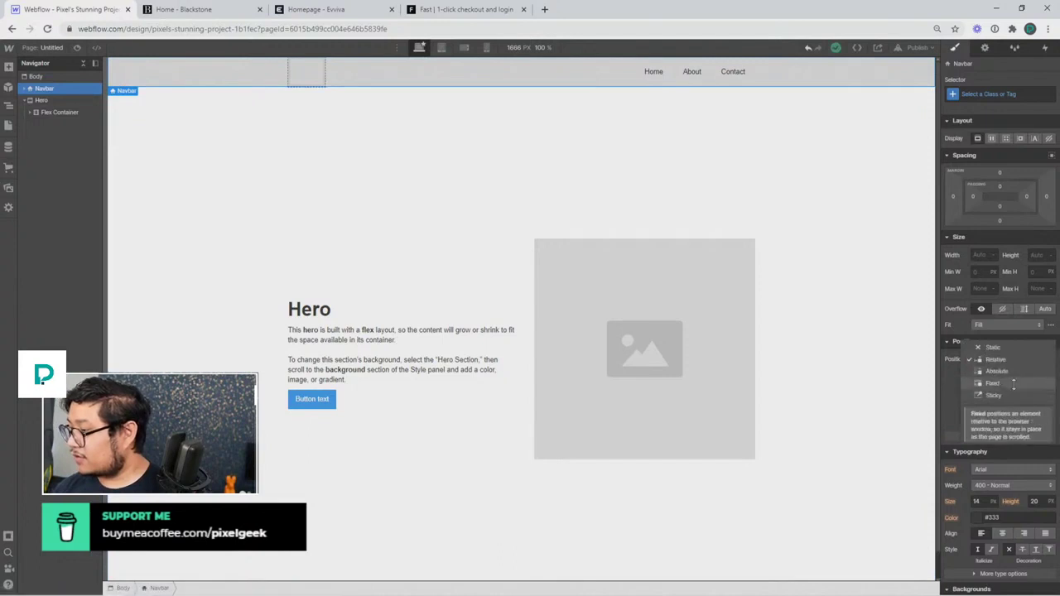
click(997, 396)
click(1043, 374)
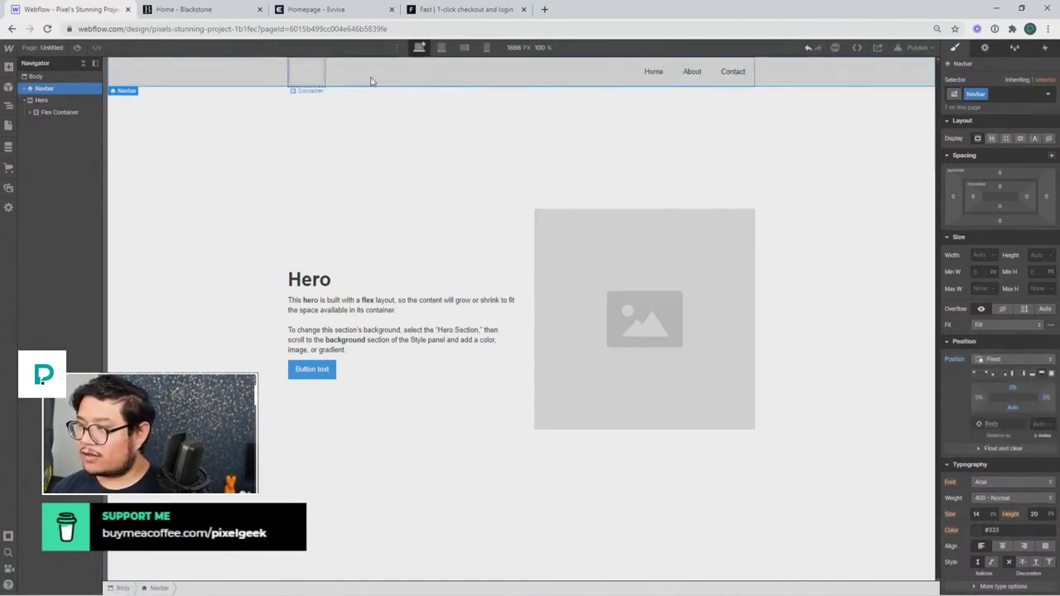
Step: Drag a Dropdown into the navbar menu
key(a)
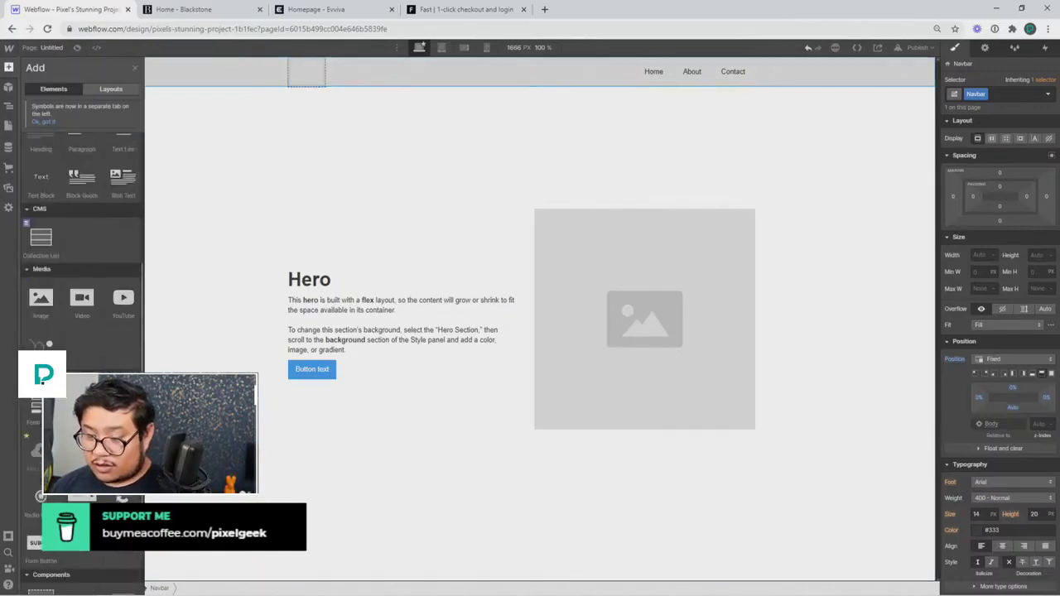
scroll(81, 331, down, 5)
drag(82, 236, 625, 73)
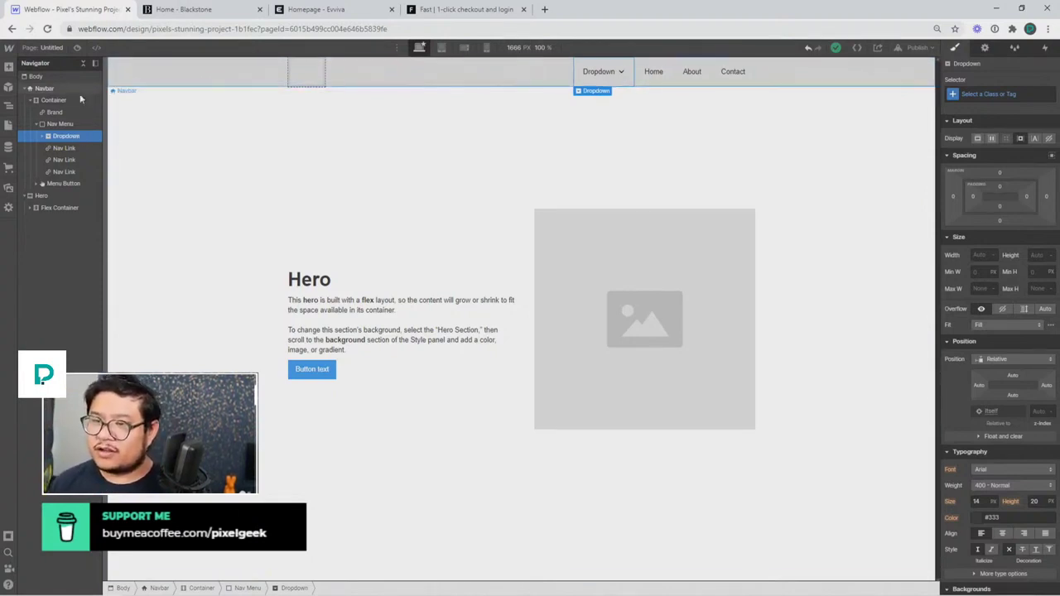
Step: Give the Hero section a deep yellow background
click(71, 195)
scroll(1006, 484, down, 3)
scroll(1007, 484, down, 2)
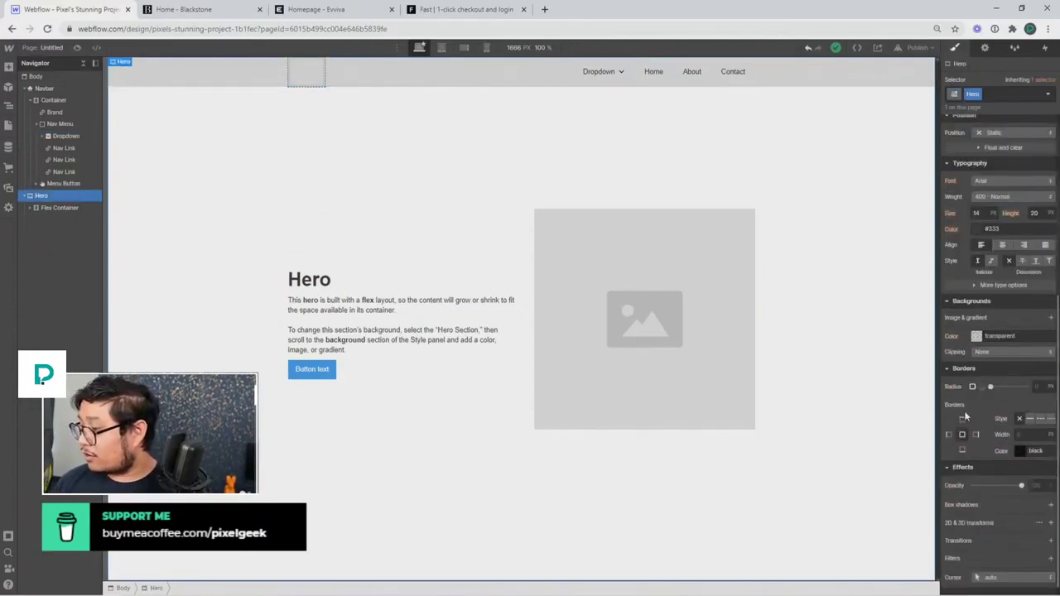
click(978, 335)
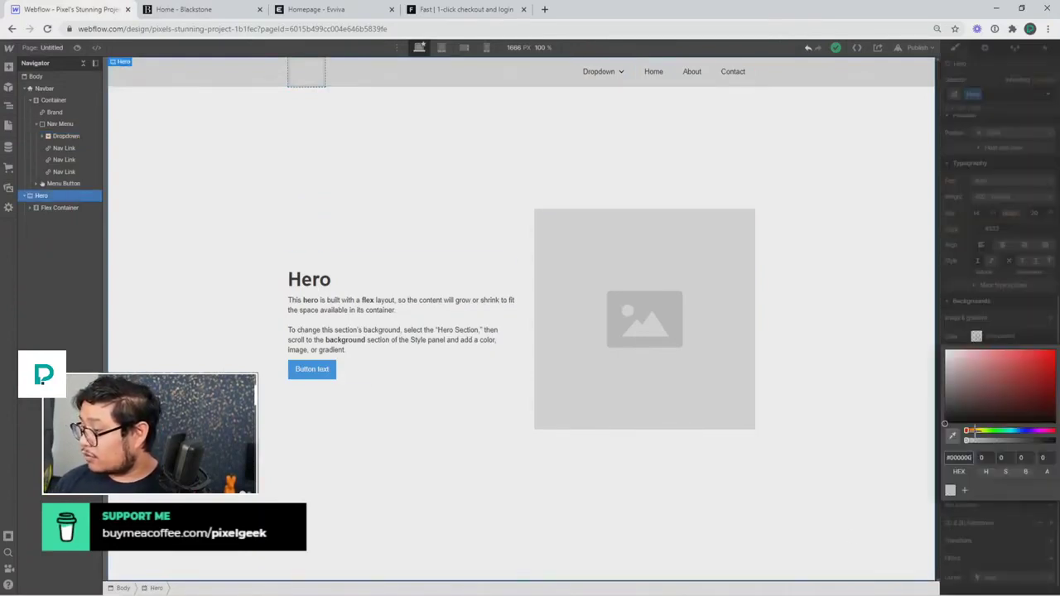
click(978, 432)
drag(994, 364, 1017, 334)
click(745, 249)
Step: Make the Navbar background transparent
click(49, 88)
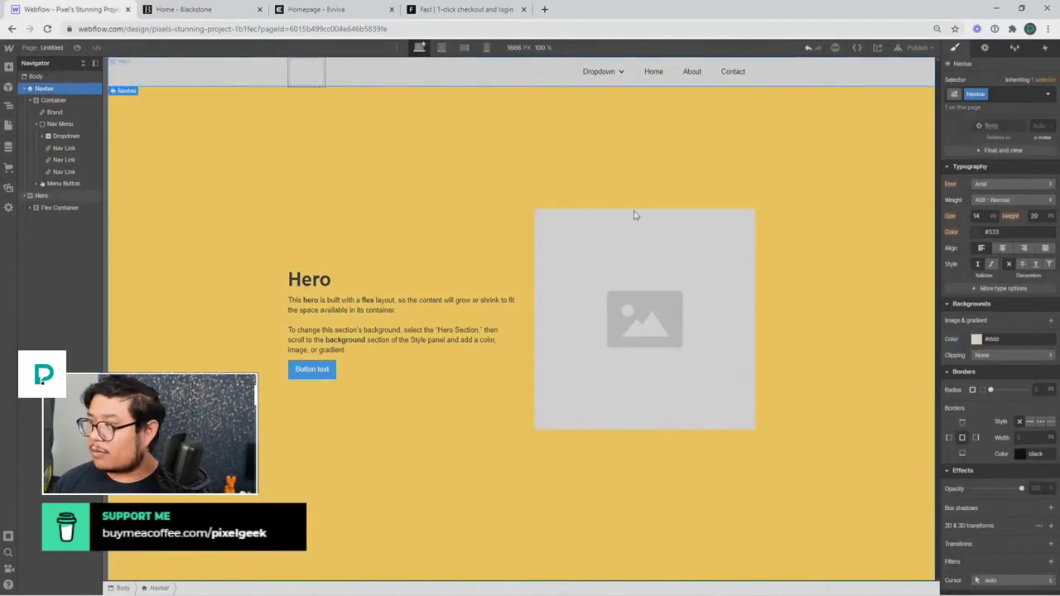
click(977, 339)
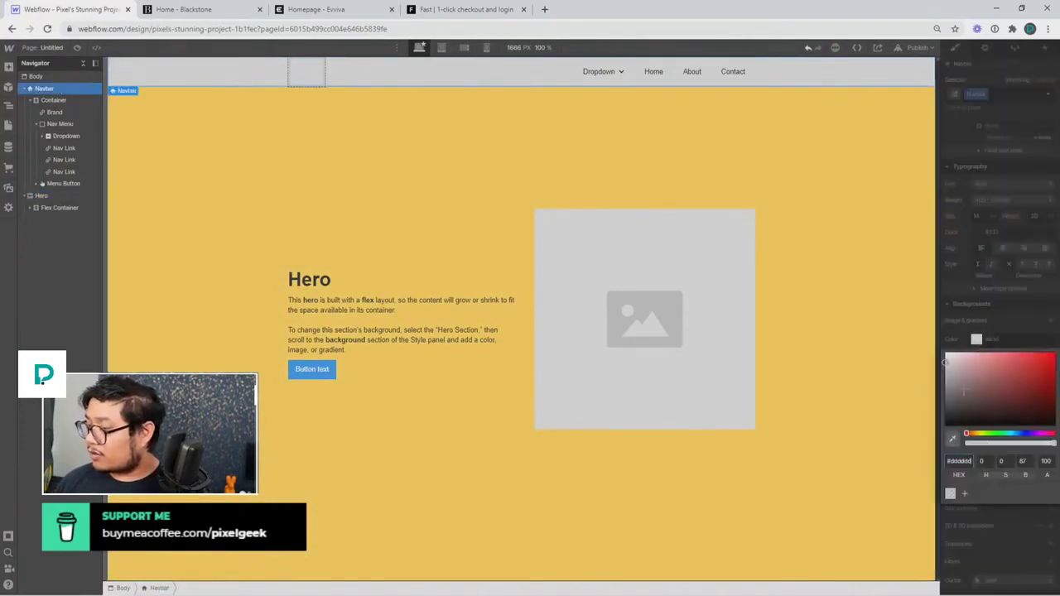
click(950, 493)
Step: Select the Dropdown Toggle and open the Interactions panel
click(607, 75)
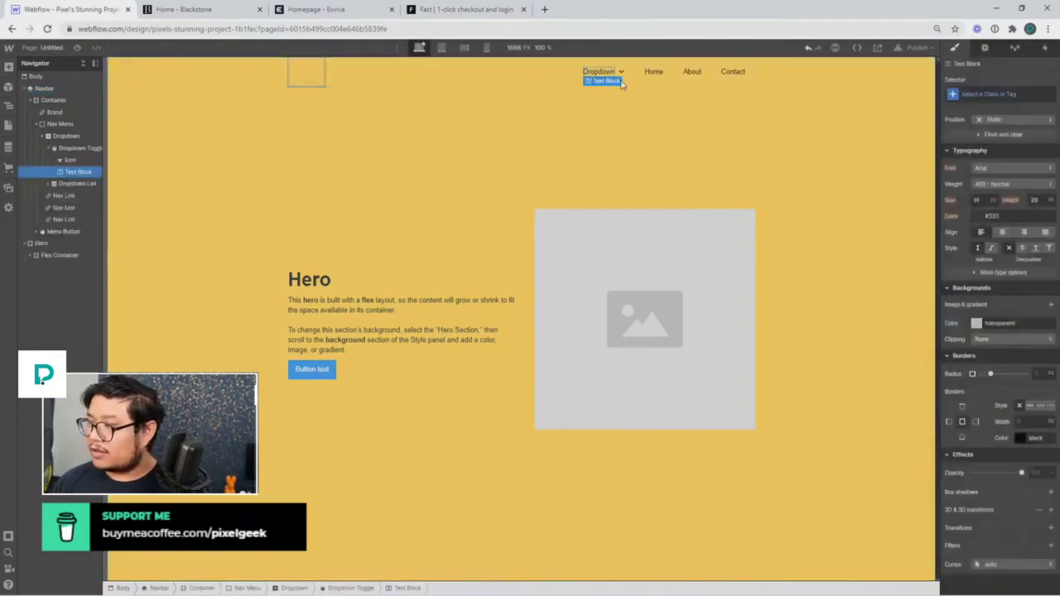
click(607, 74)
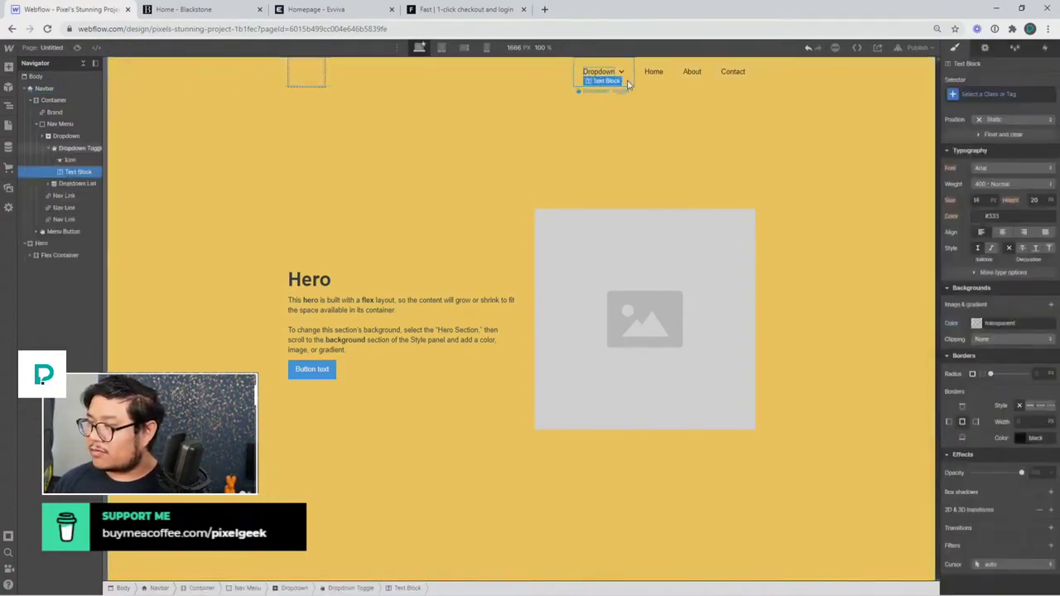
click(1044, 48)
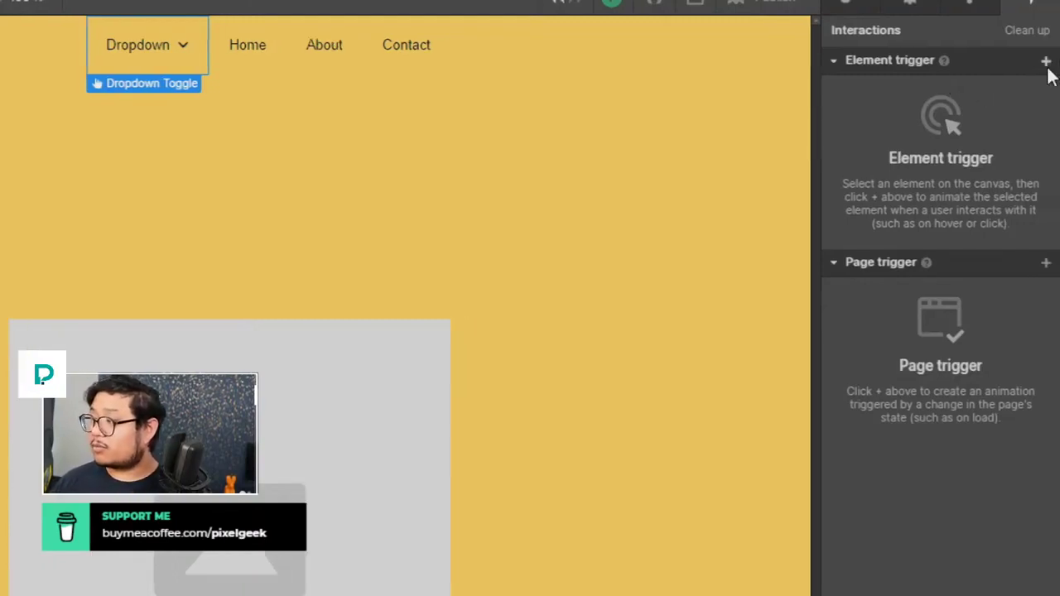
Step: Widen the Navigator and select the Dropdown element for the trigger
click(1046, 60)
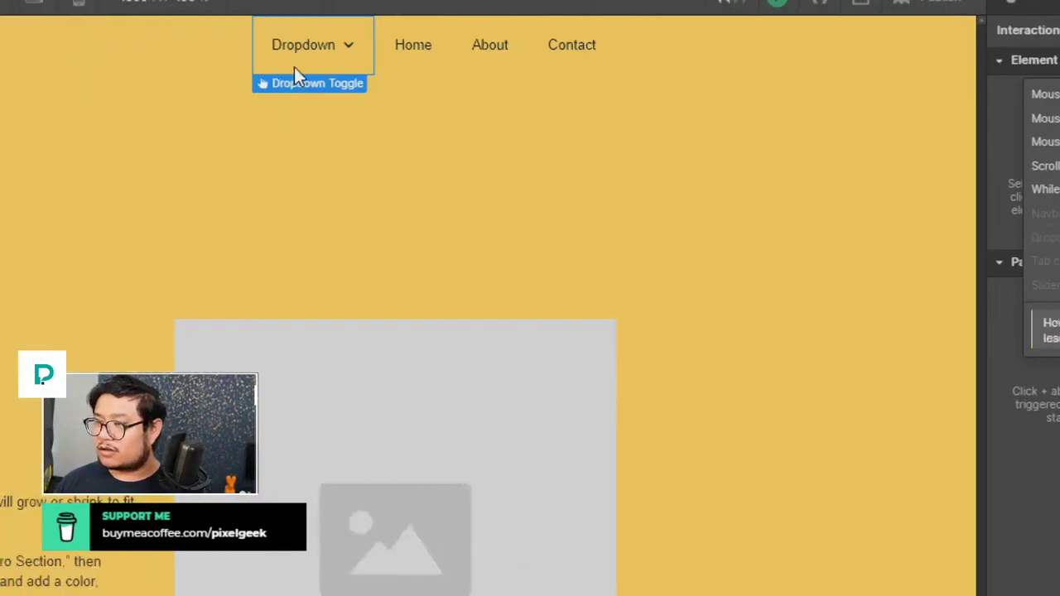
click(325, 68)
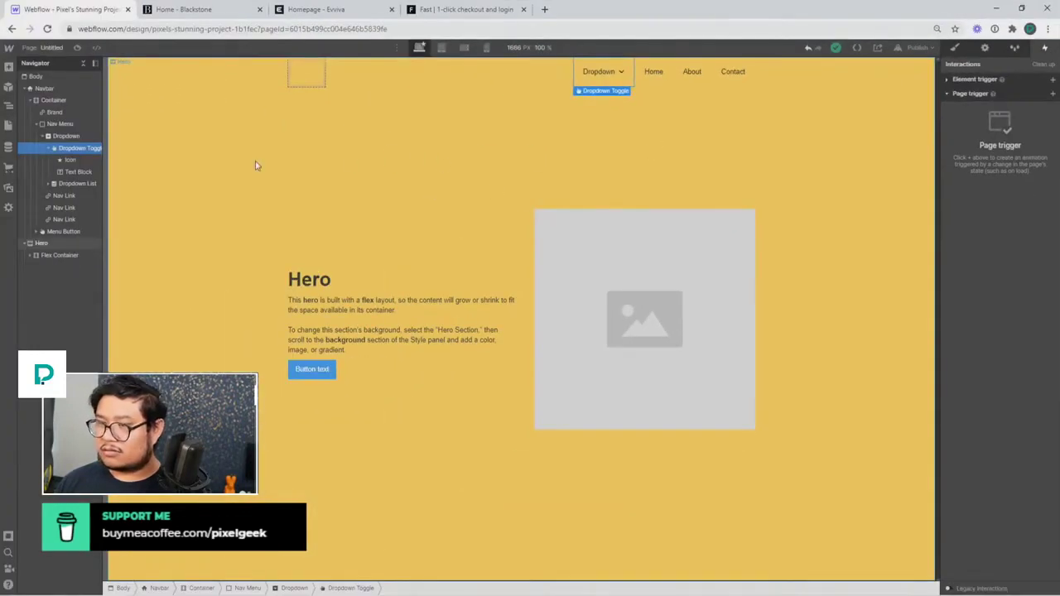
click(977, 79)
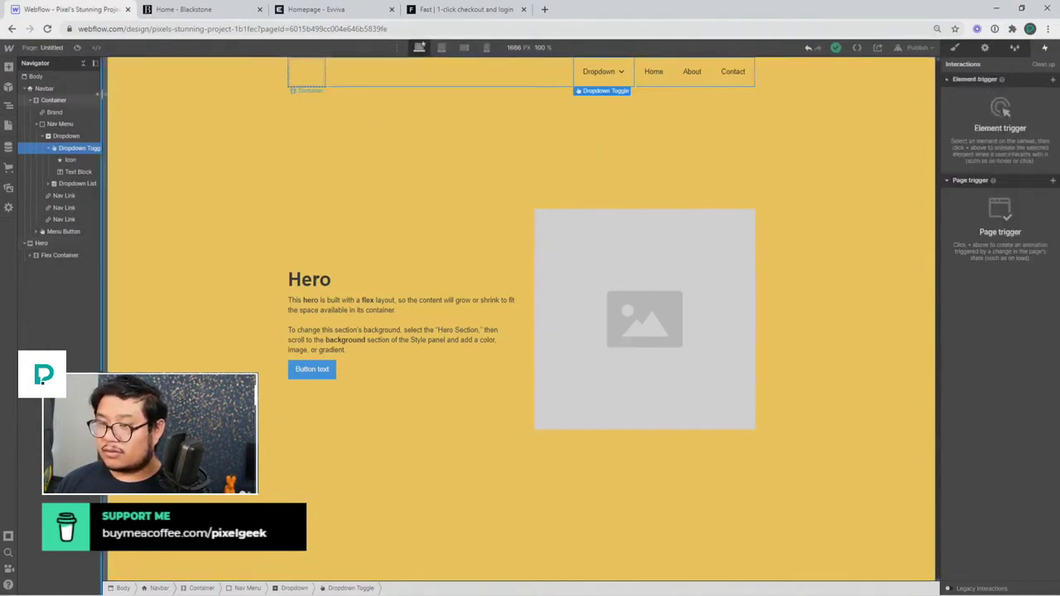
drag(101, 94, 134, 94)
click(78, 136)
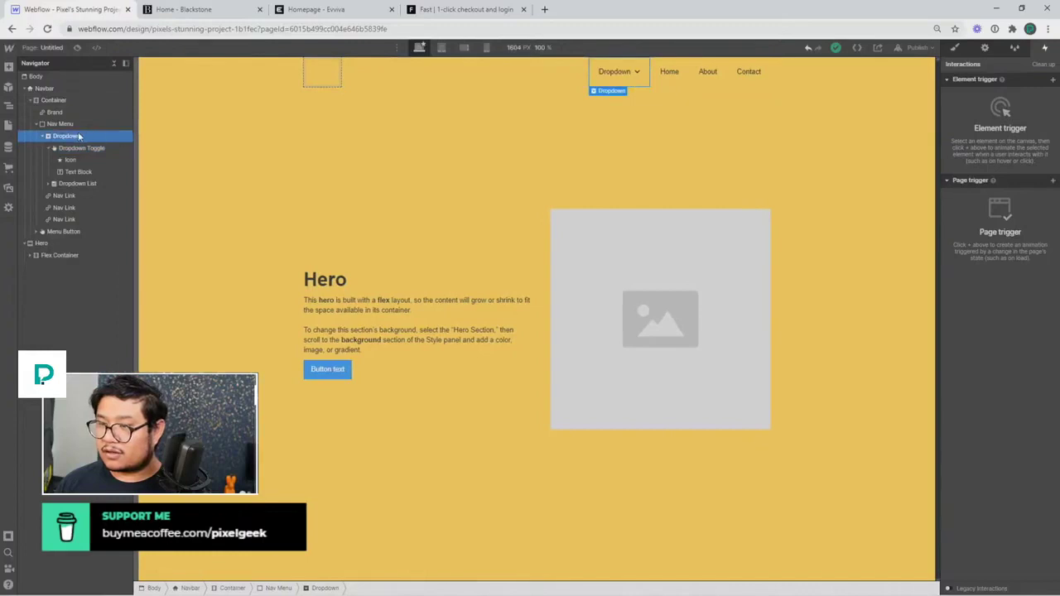
Step: Add a 'Dropdown opens' trigger whose Menu opens starts a new timed animation
click(1053, 81)
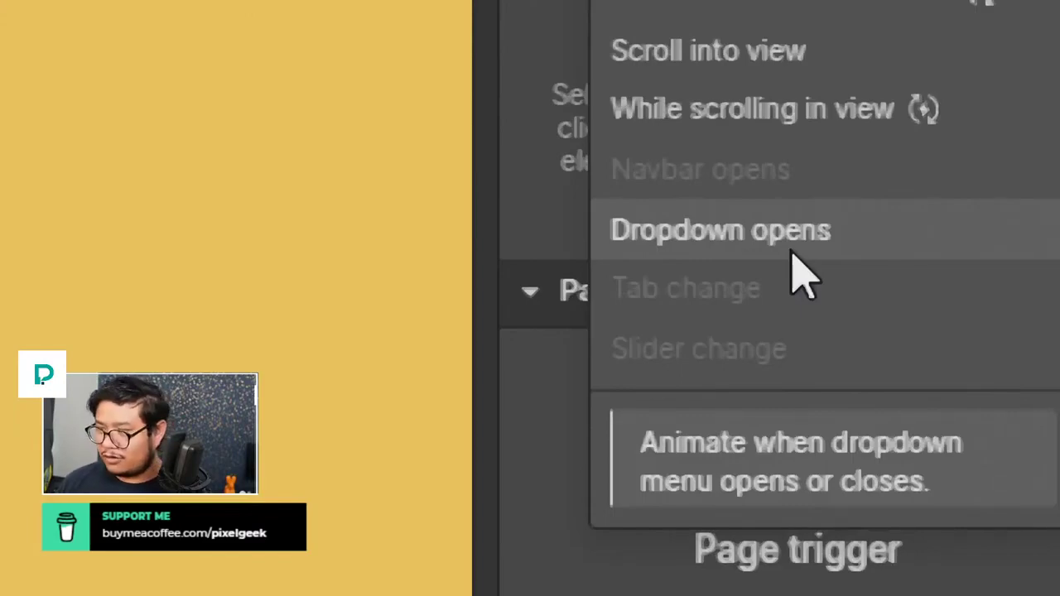
click(792, 252)
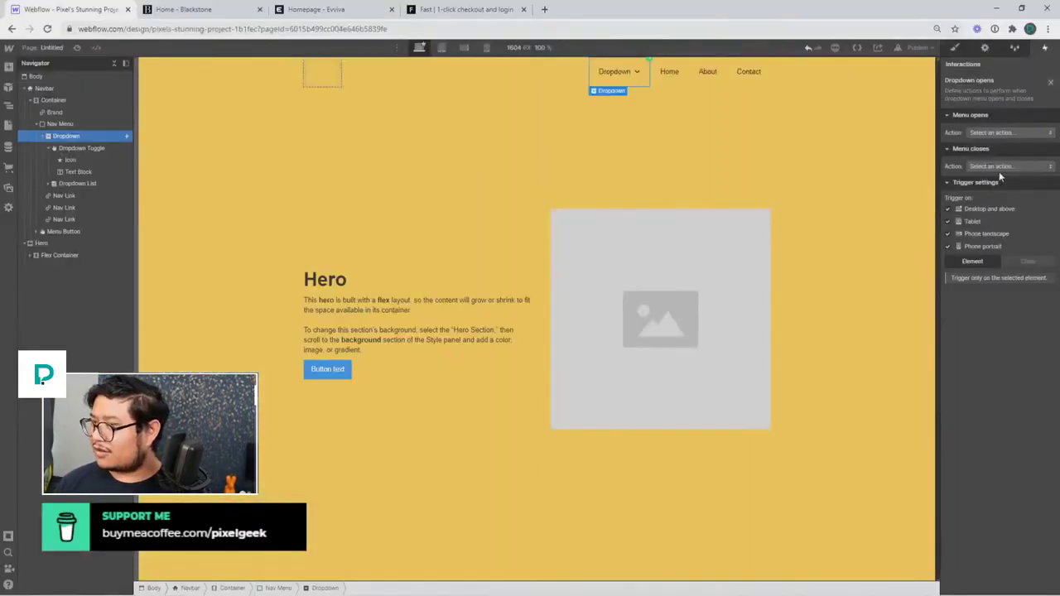
click(1004, 133)
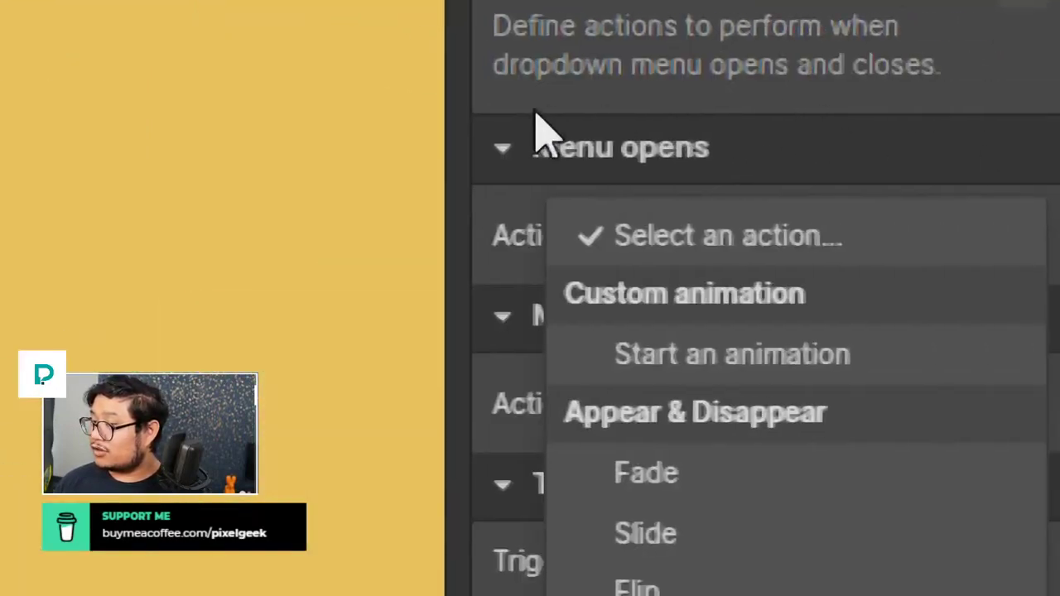
click(630, 68)
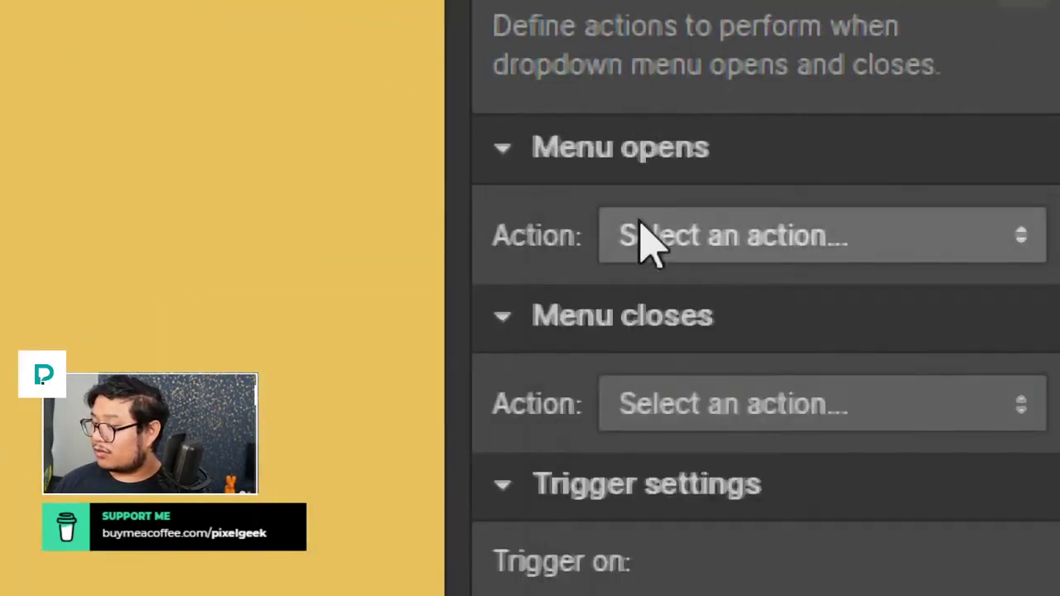
click(712, 235)
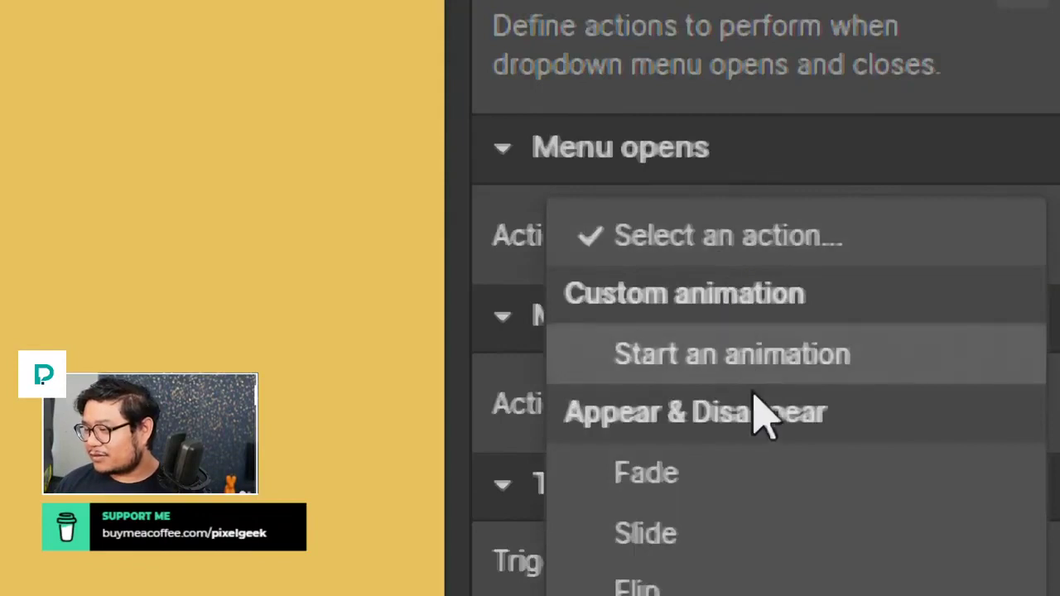
click(779, 386)
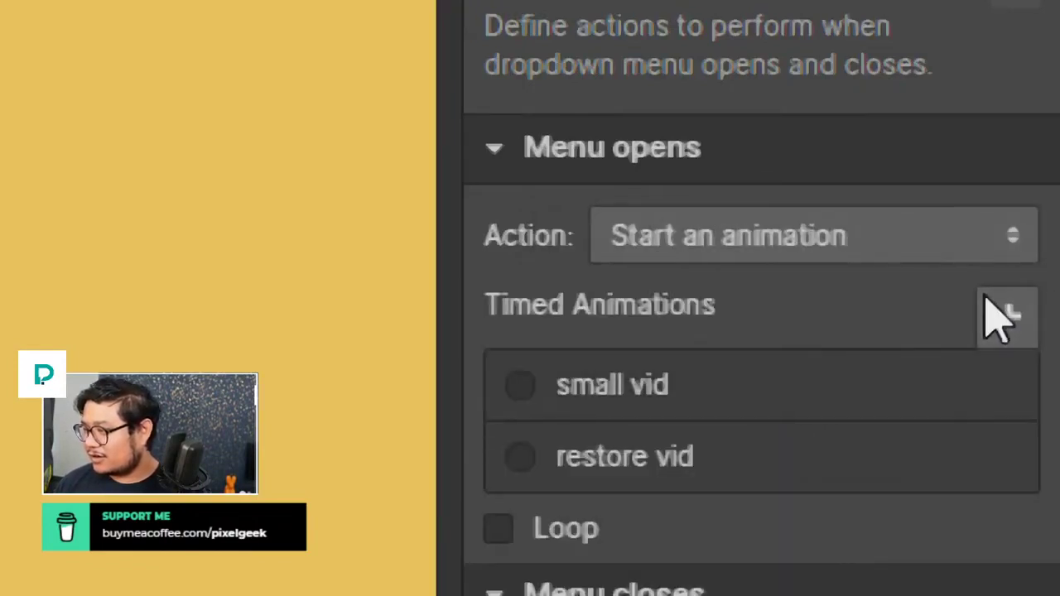
click(1006, 315)
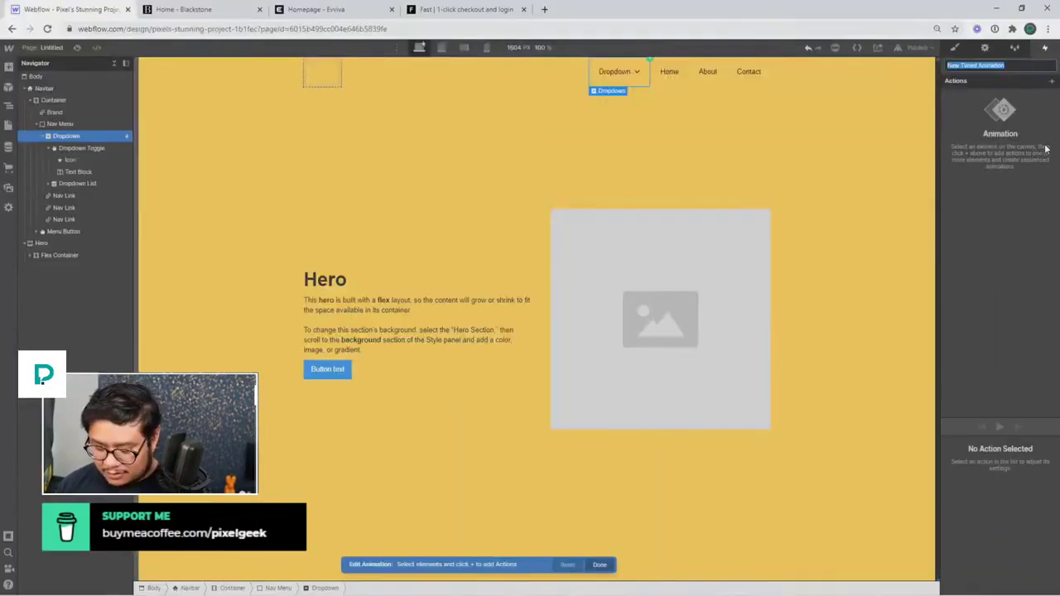
Step: Name the animation 'menu open' and add a Navbar BG Color action set to white
text(menu)
key(Return)
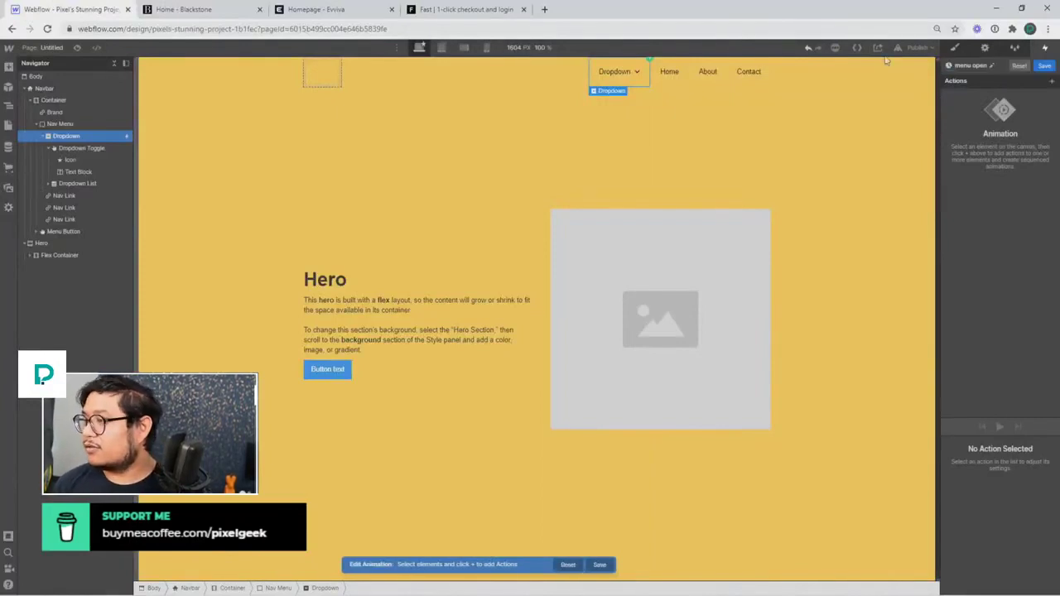
click(44, 88)
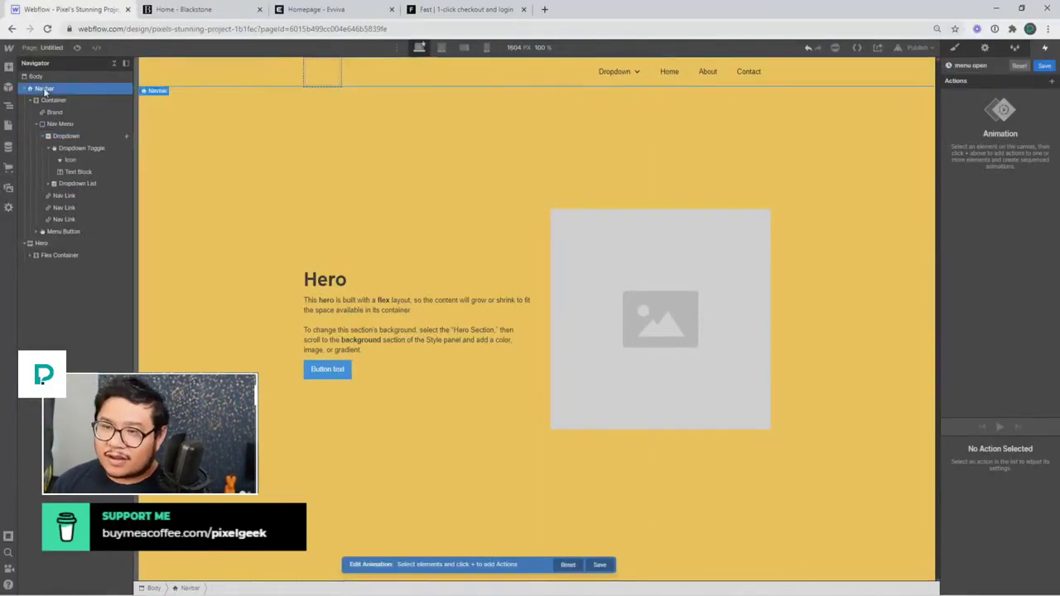
click(1052, 80)
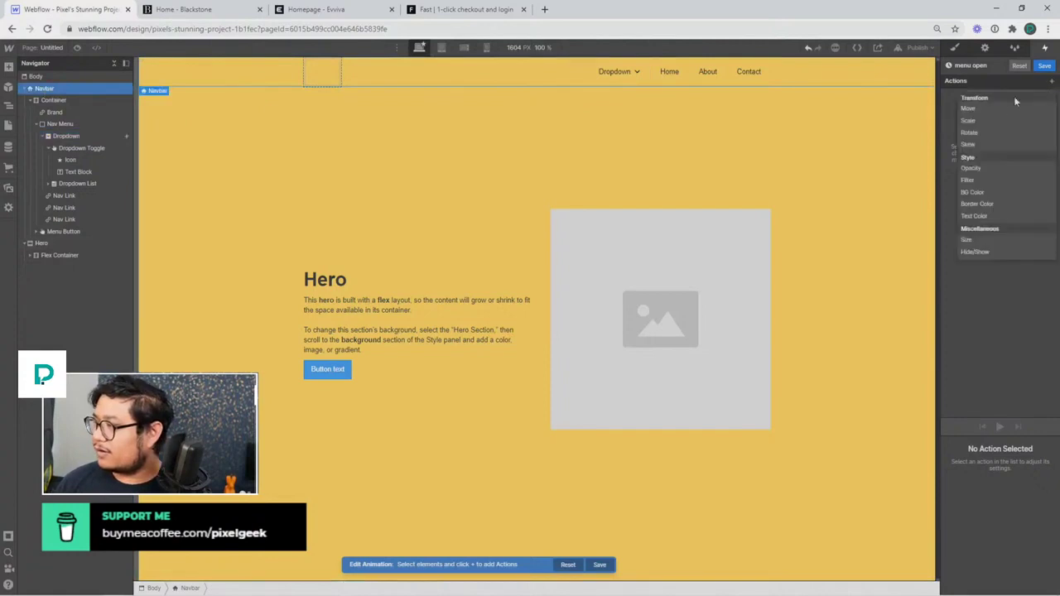
click(978, 192)
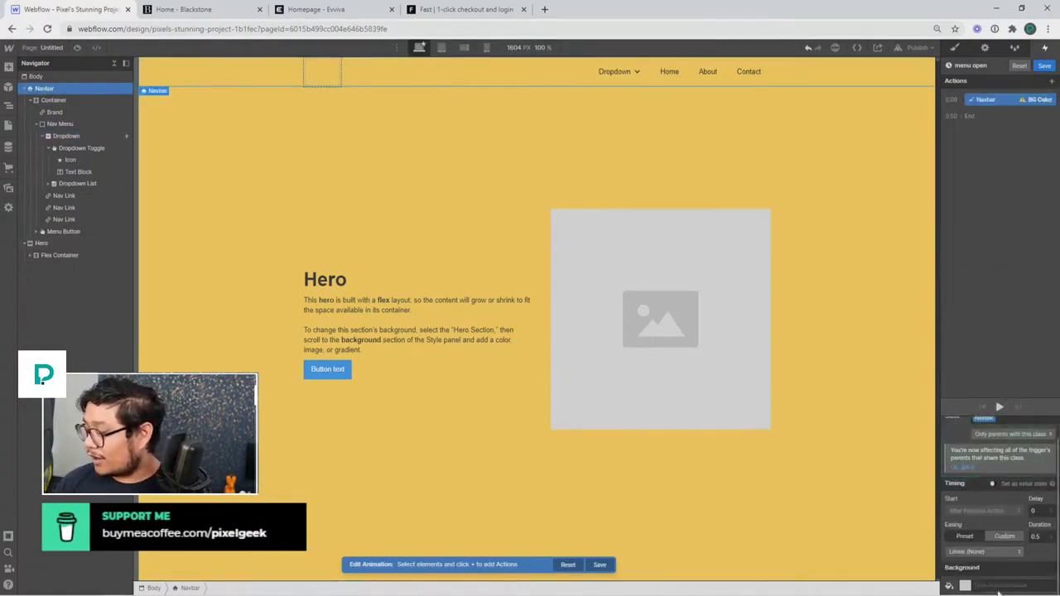
click(999, 586)
text(white)
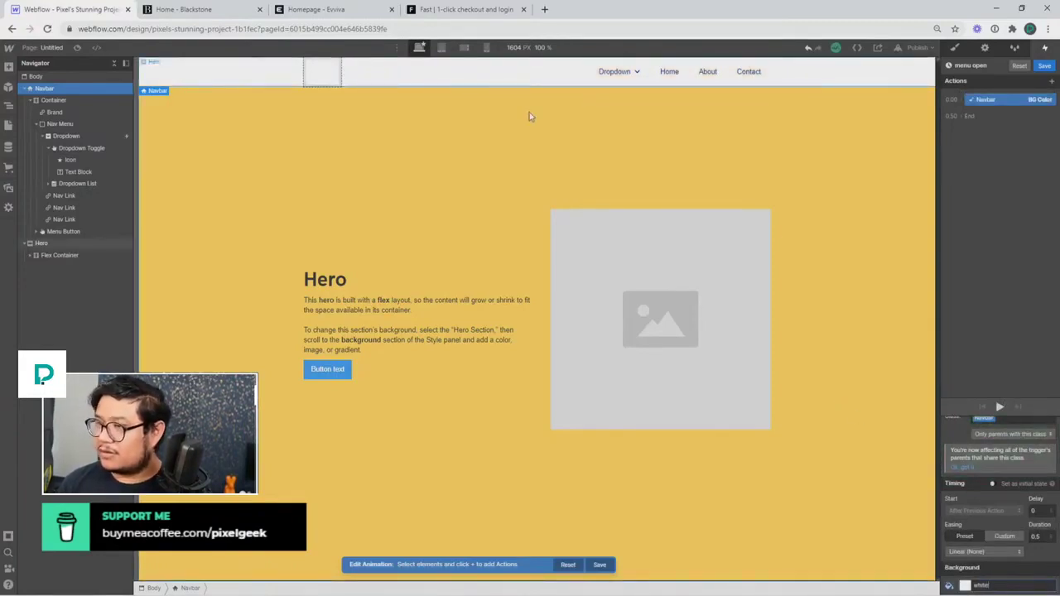
Step: Preview the page to test opening the Dropdown
click(77, 47)
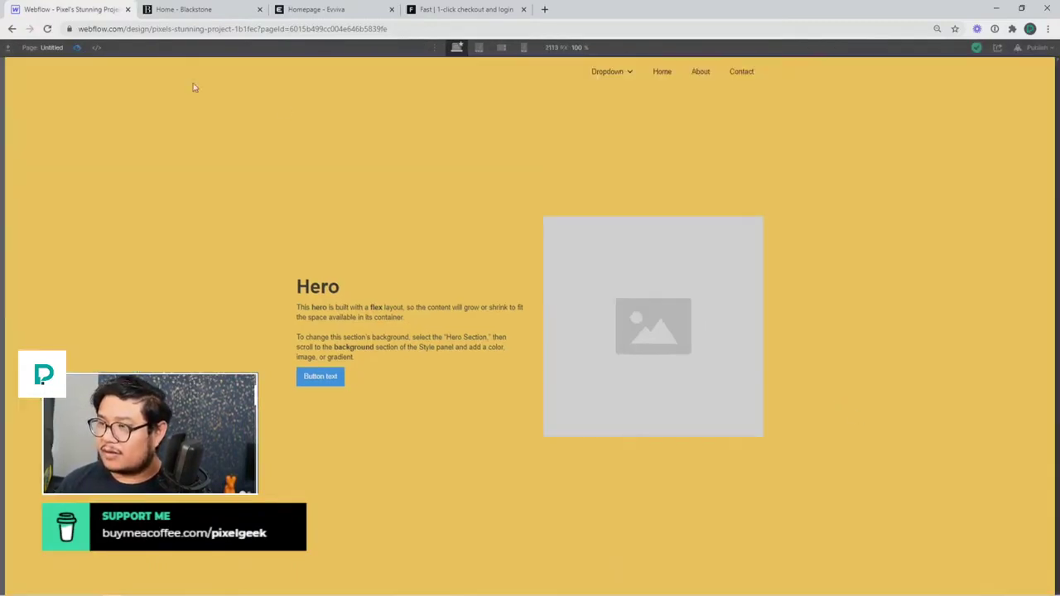
click(600, 72)
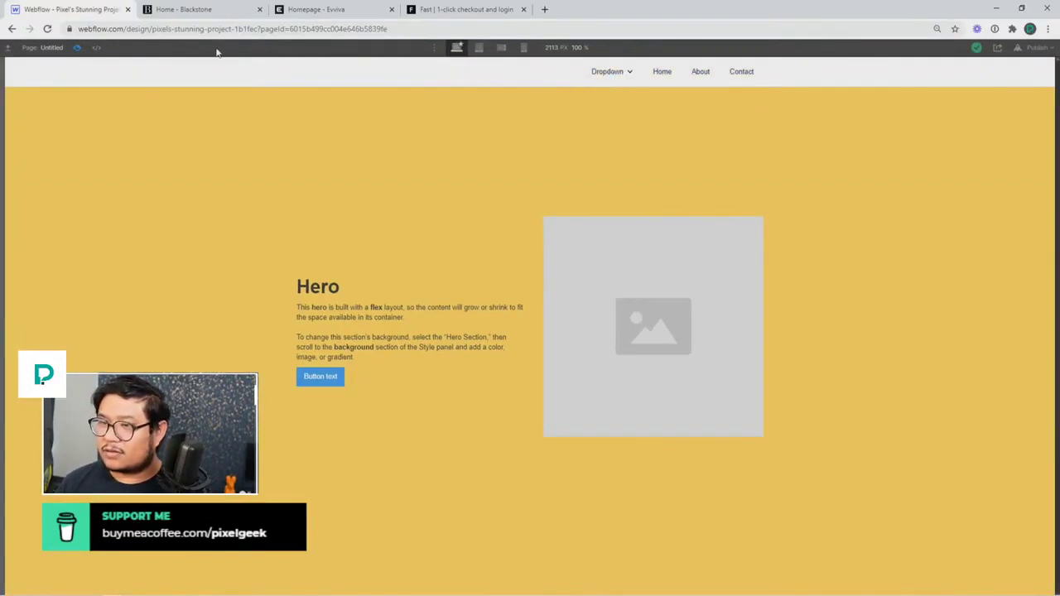
click(77, 47)
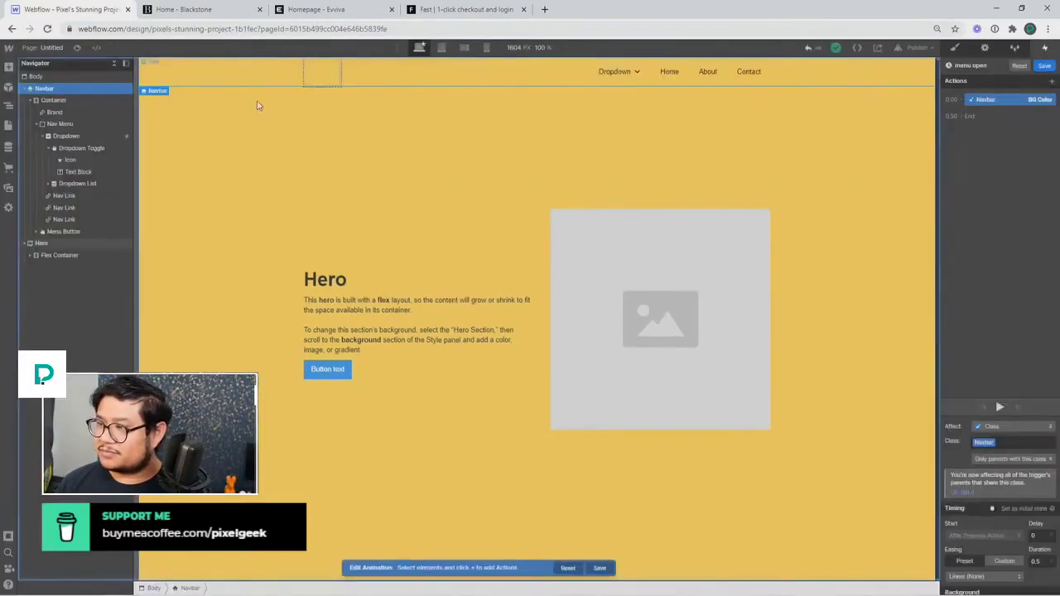
Step: Set the background colour action's duration to 0 and save the animation
click(89, 136)
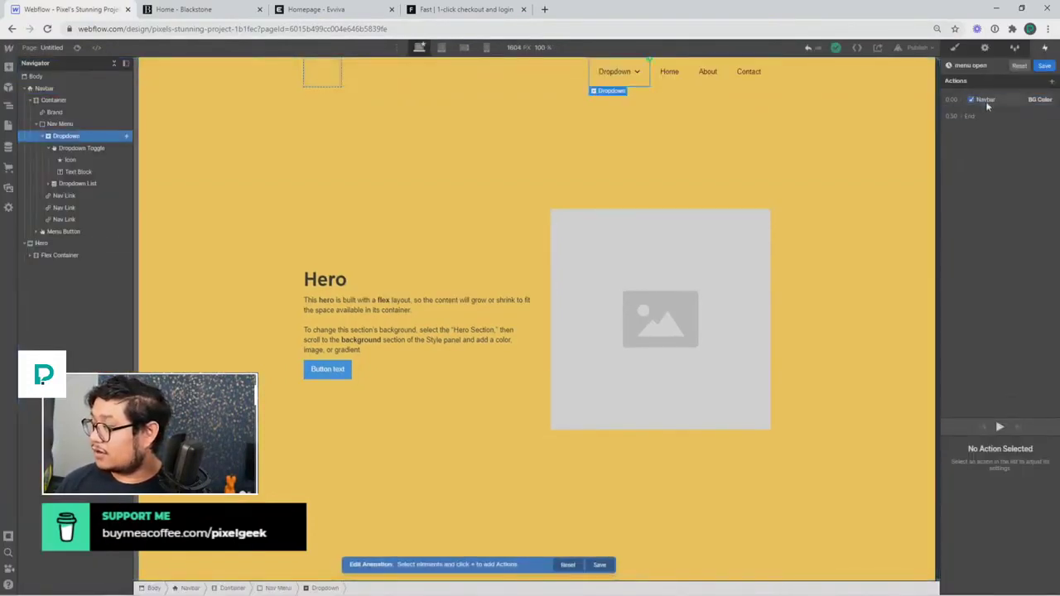
click(985, 100)
scroll(1044, 536, down, 1)
click(1042, 537)
text(0)
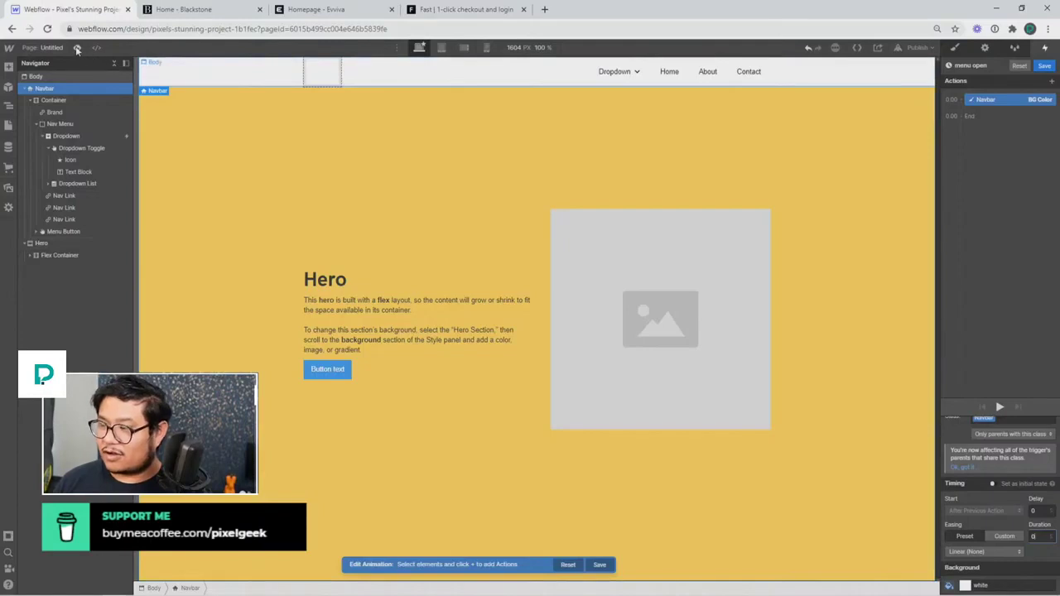
click(1044, 66)
Step: Make Menu closes start a duplicate of 'menu open', renamed 'menu.close'
click(999, 254)
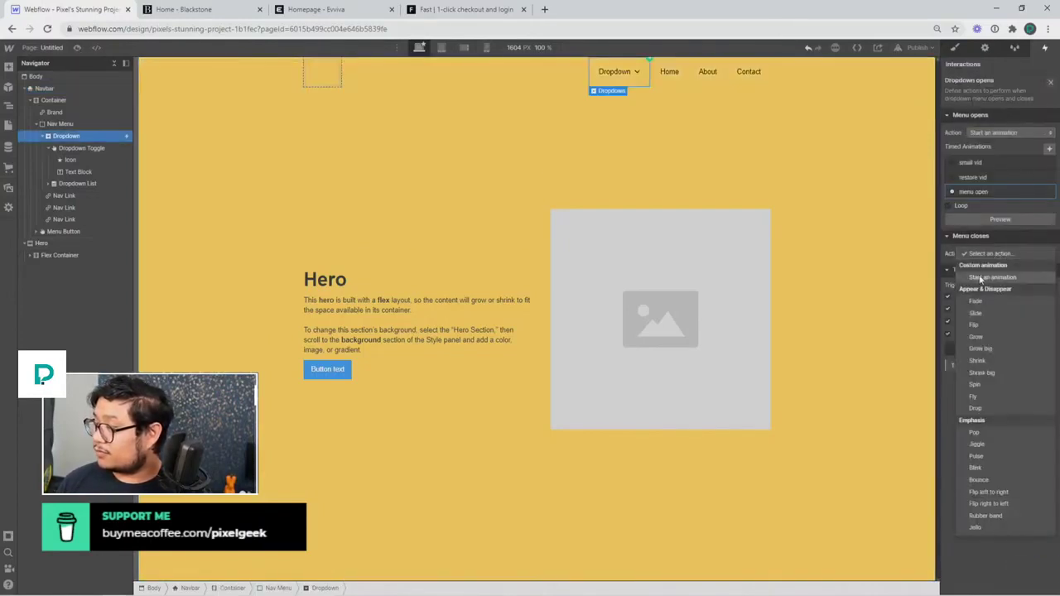
click(990, 276)
click(1048, 312)
click(1022, 350)
click(983, 342)
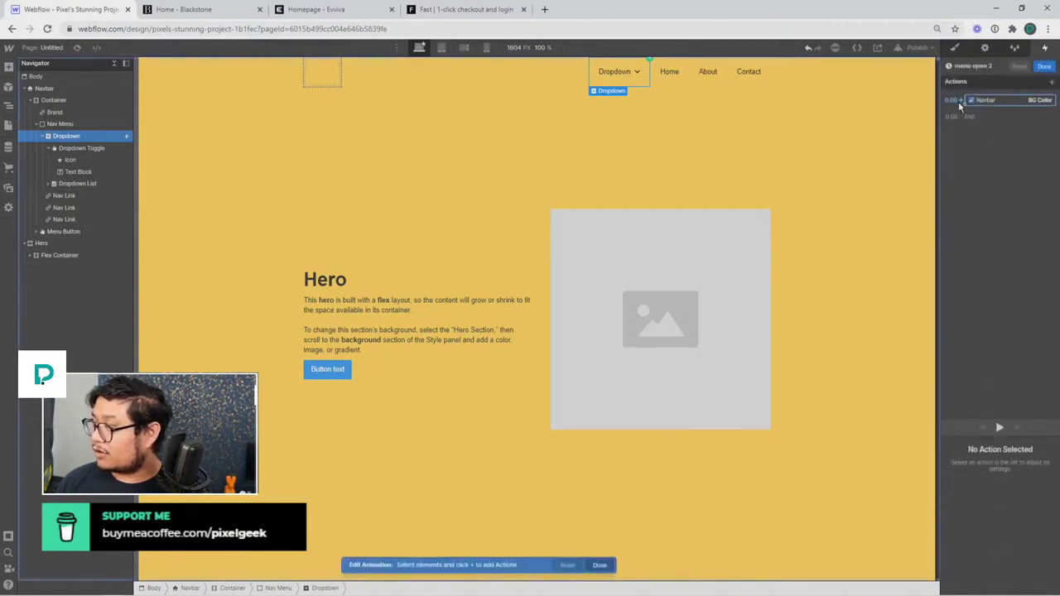
click(981, 65)
text(menu.close)
Step: Set the Navbar BG Color action to transparent and save
click(1009, 98)
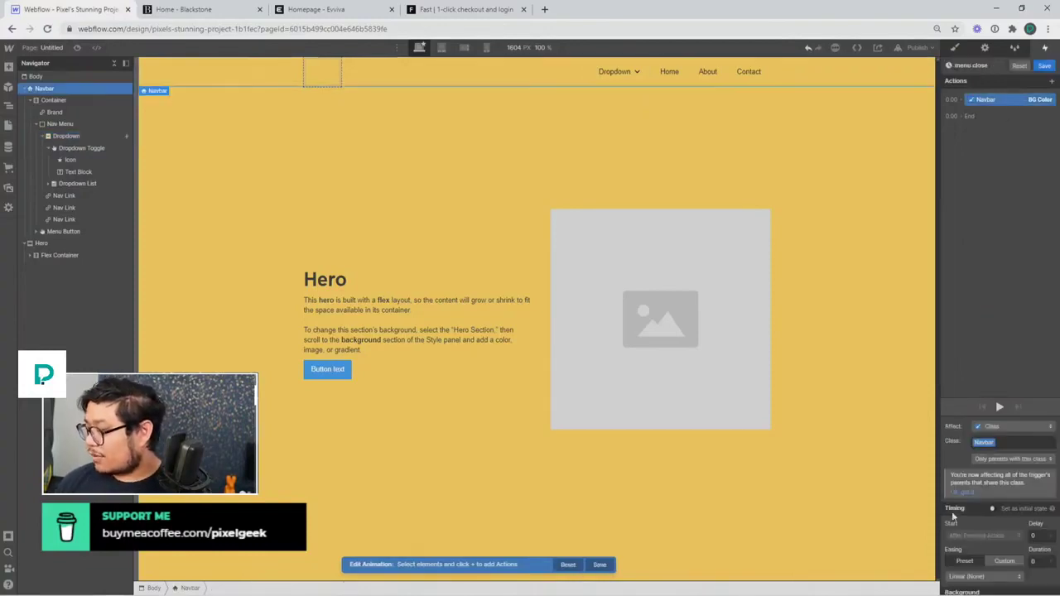
click(965, 586)
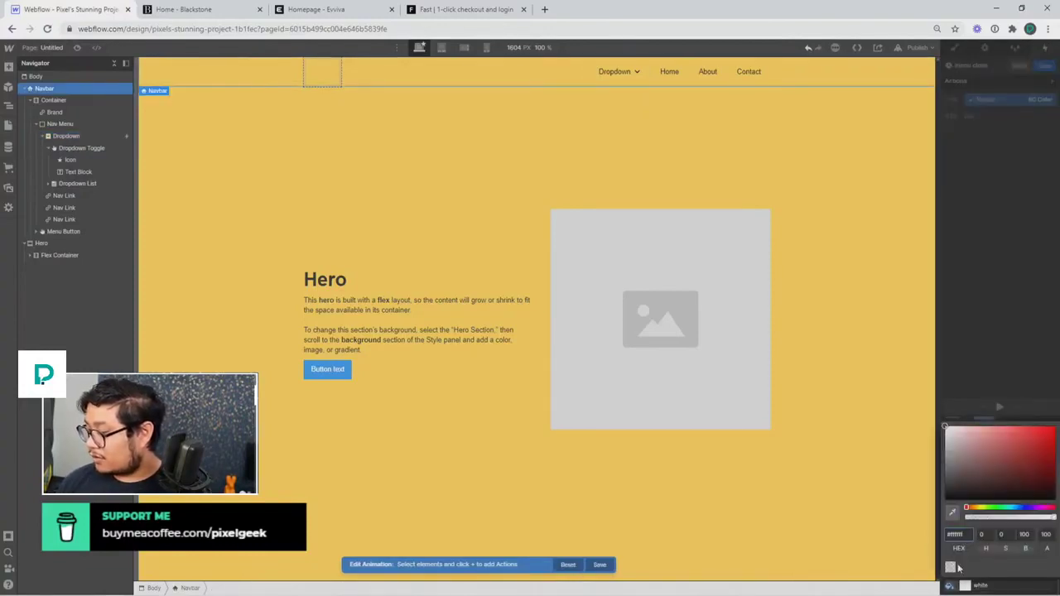
click(950, 568)
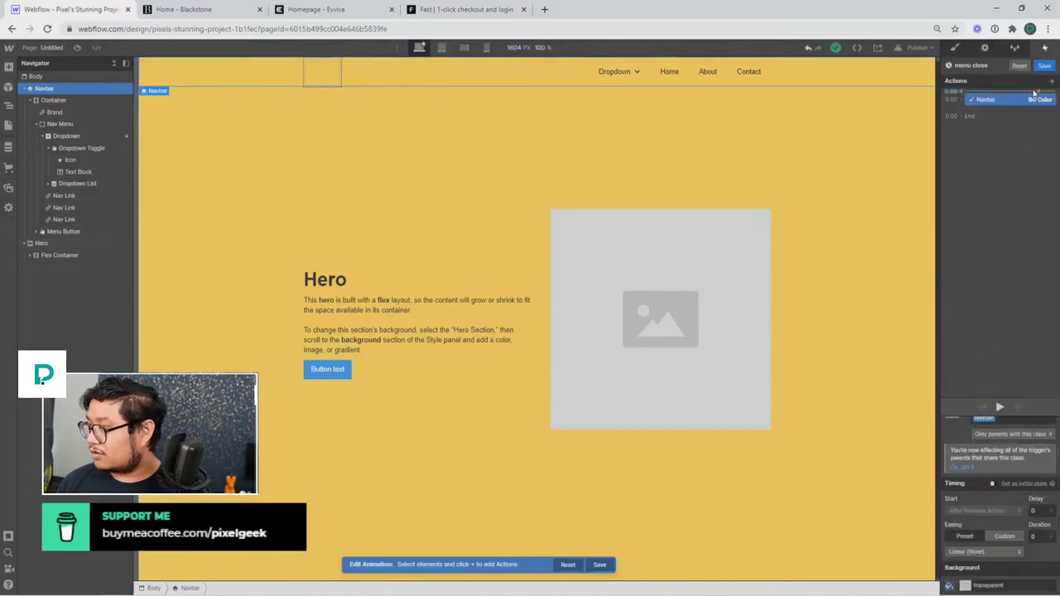
click(1044, 66)
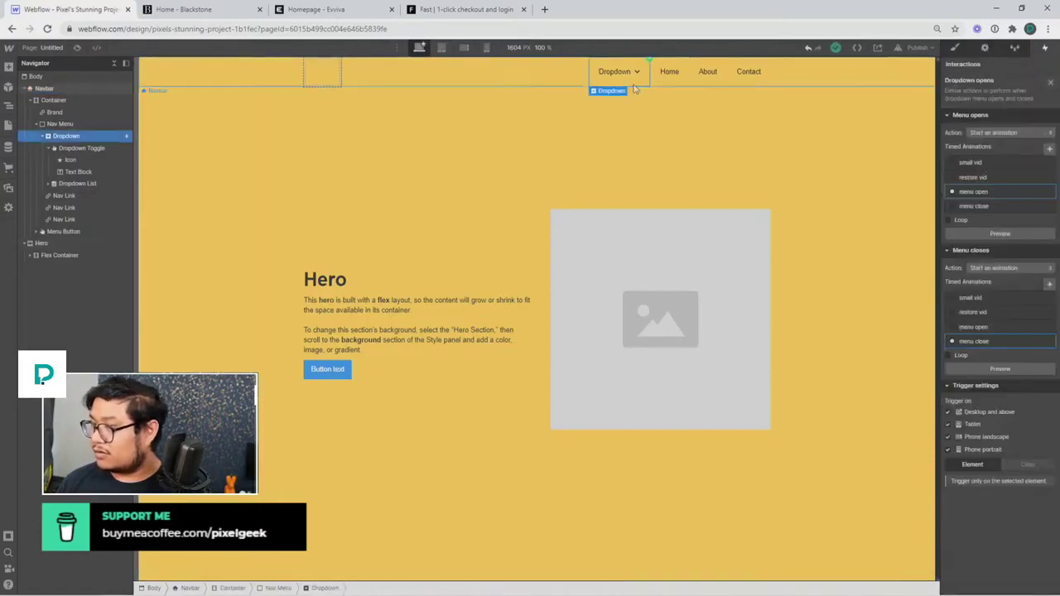
Step: Preview the page and repeatedly open and close the Dropdown to test it
click(77, 47)
click(607, 72)
click(607, 72)
click(607, 73)
click(607, 73)
click(608, 73)
click(607, 72)
click(75, 47)
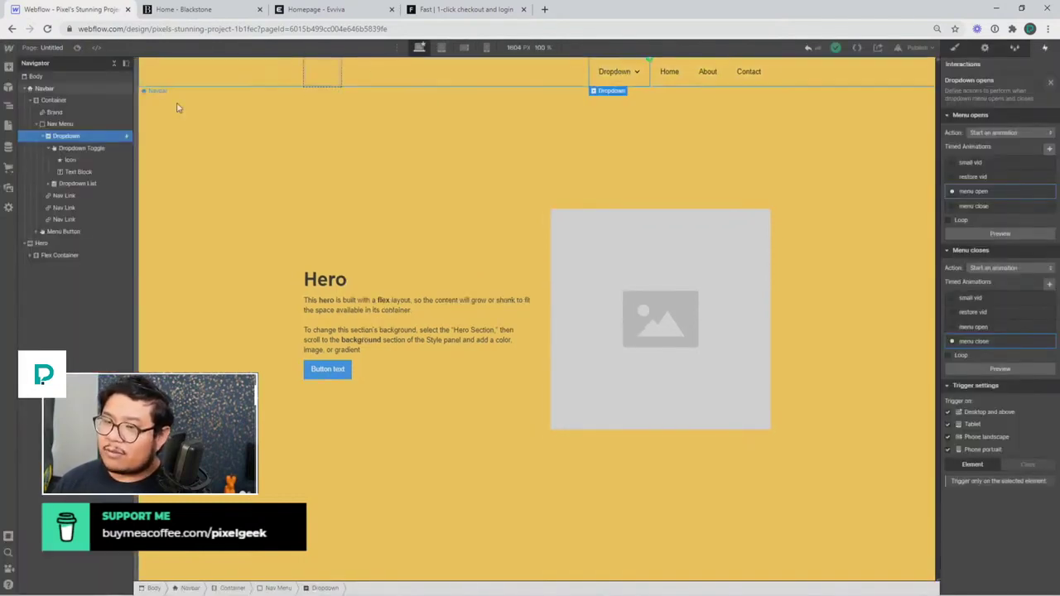
Step: Turn on Open Menu for the Dropdown List so Link 1–3 show on canvas
click(79, 182)
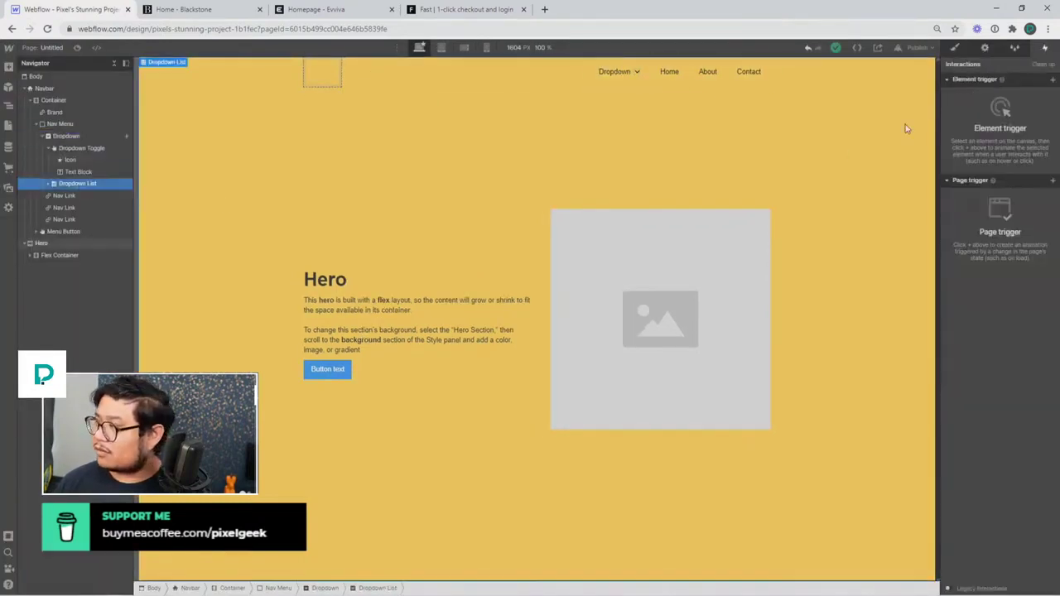
click(956, 50)
click(985, 49)
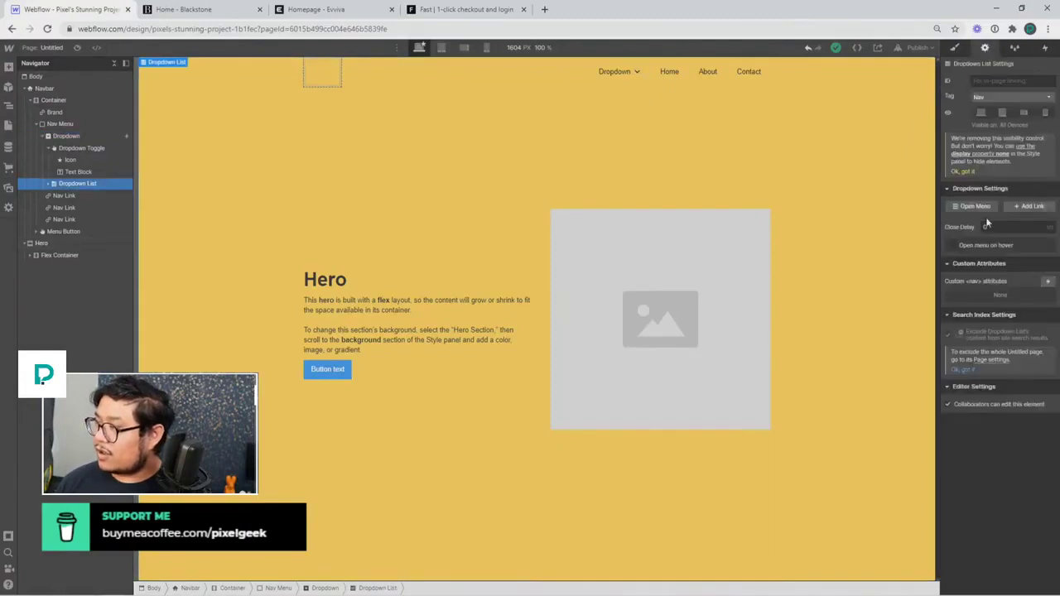
click(974, 206)
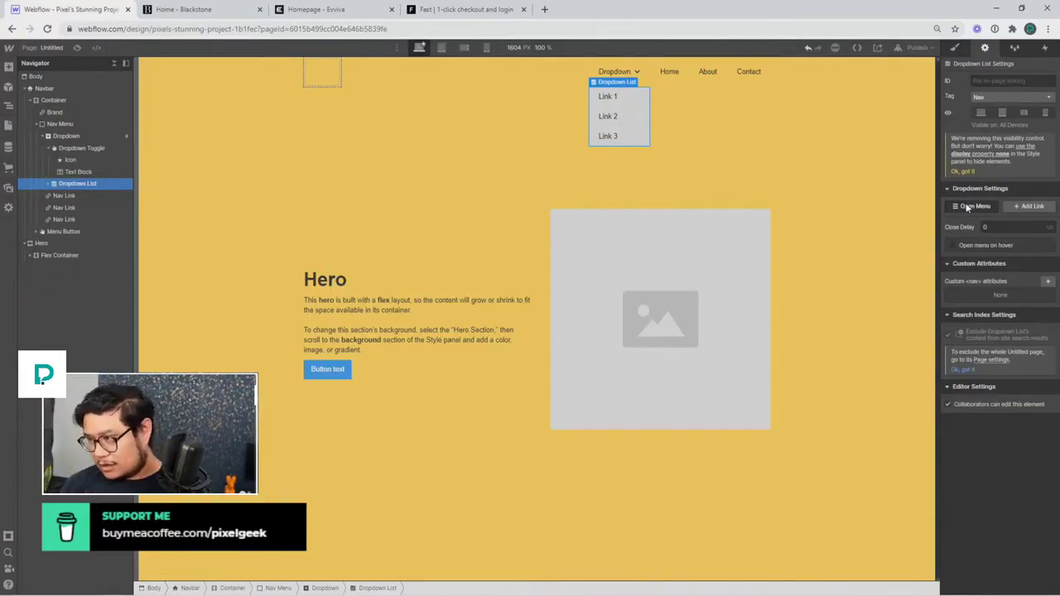
click(956, 49)
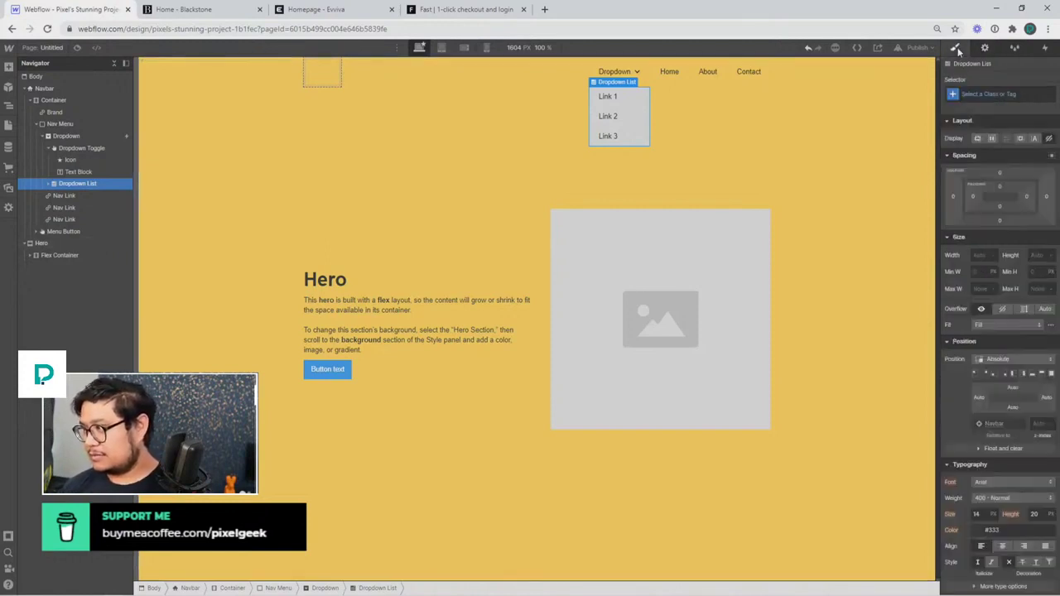
Step: Add the class 'dropdown list' to the Dropdown List element
click(98, 172)
click(98, 184)
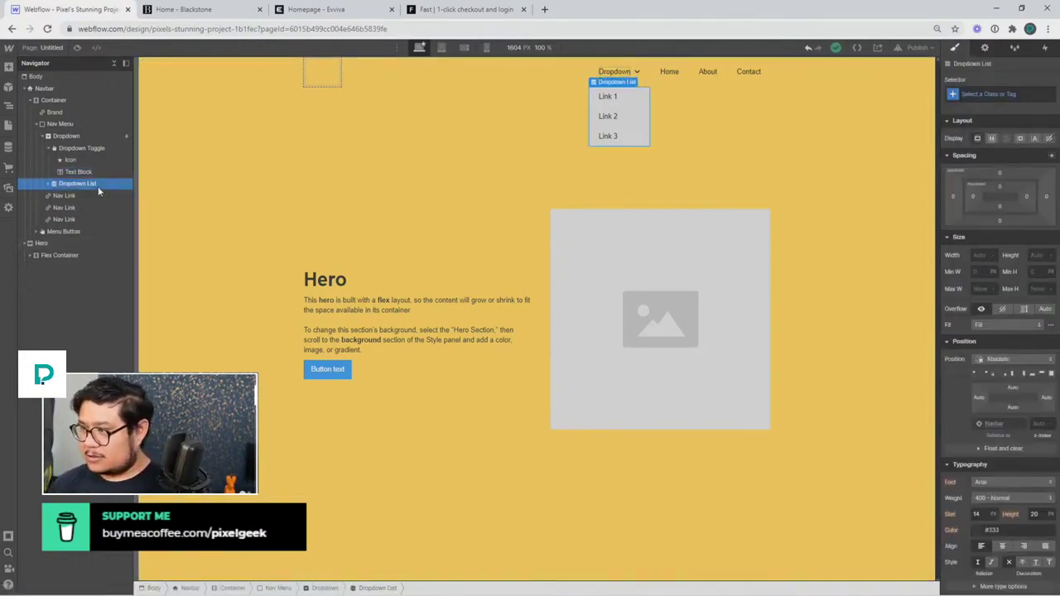
click(981, 93)
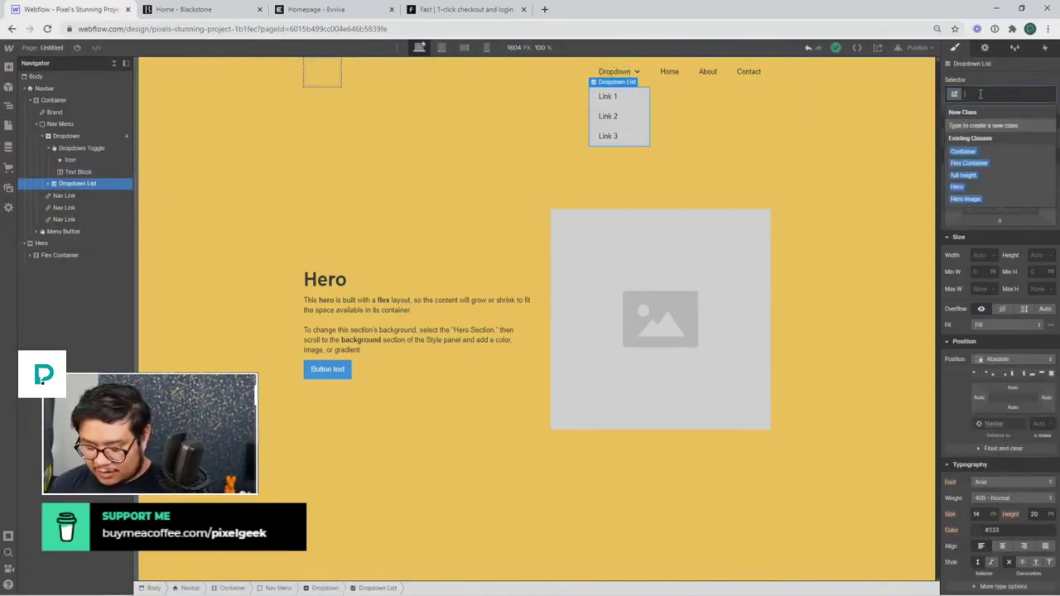
text(dropdown list)
key(Return)
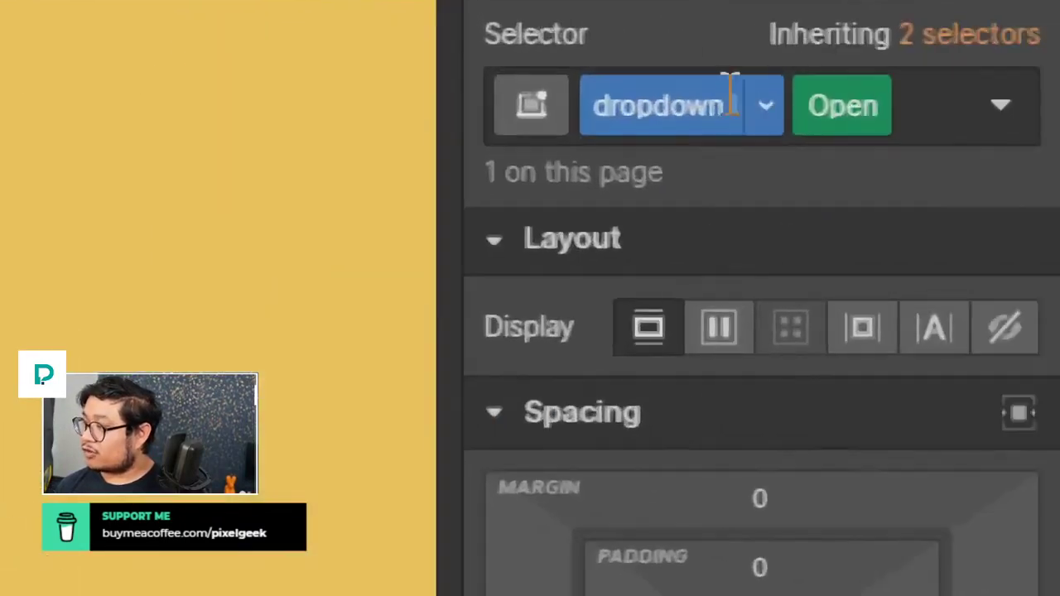
Step: Toggle the Dropdown List's Open Menu off and back on, then select the Navbar
mouse_move(812, 111)
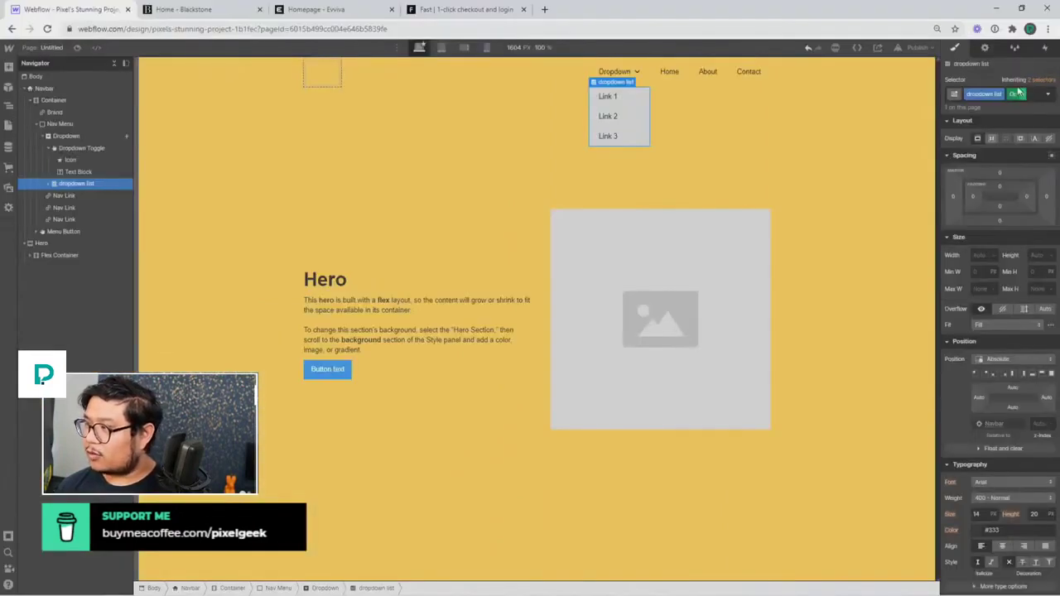
click(985, 47)
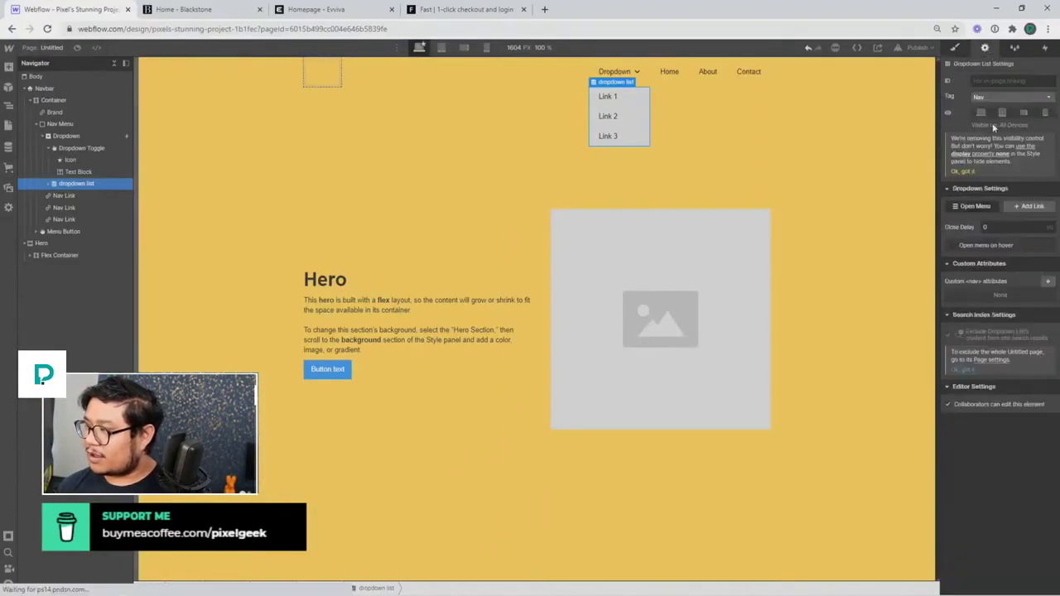
click(995, 204)
click(955, 47)
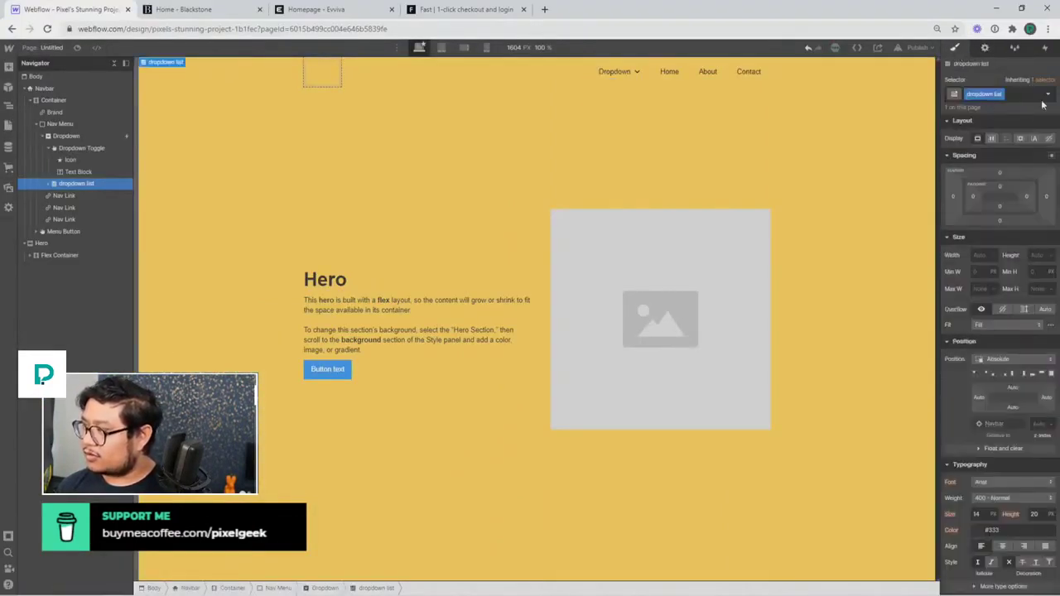
click(985, 47)
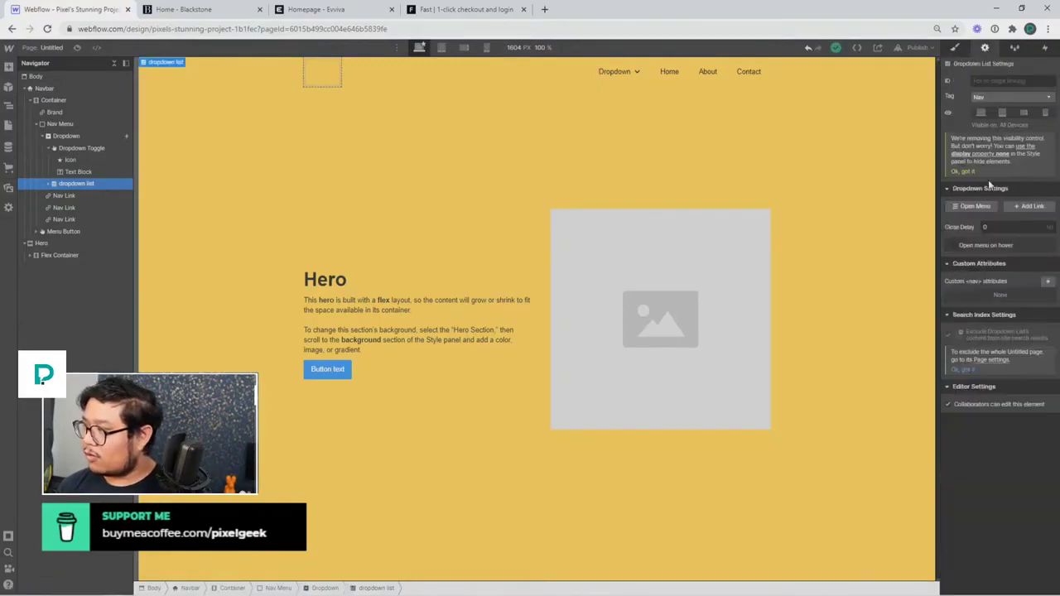
click(978, 206)
click(957, 47)
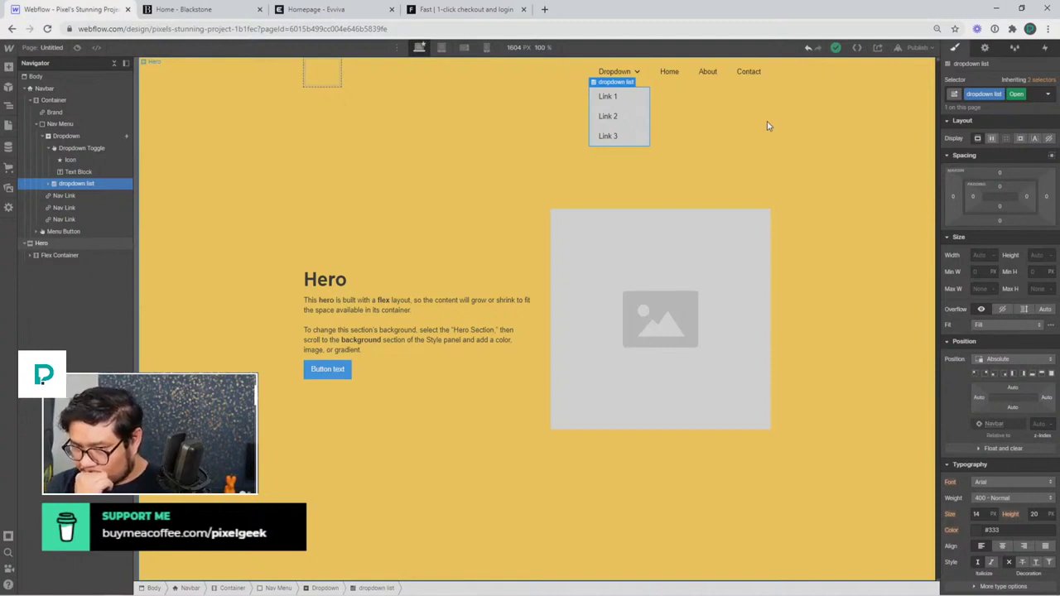
click(75, 87)
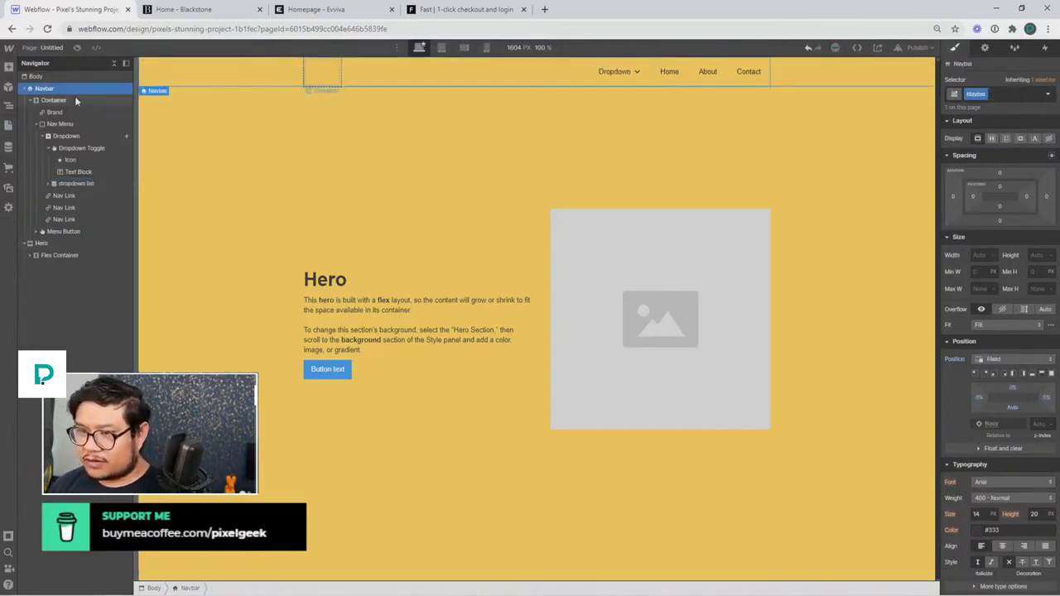
Step: Set the Nav Menu's Position to Static
click(74, 100)
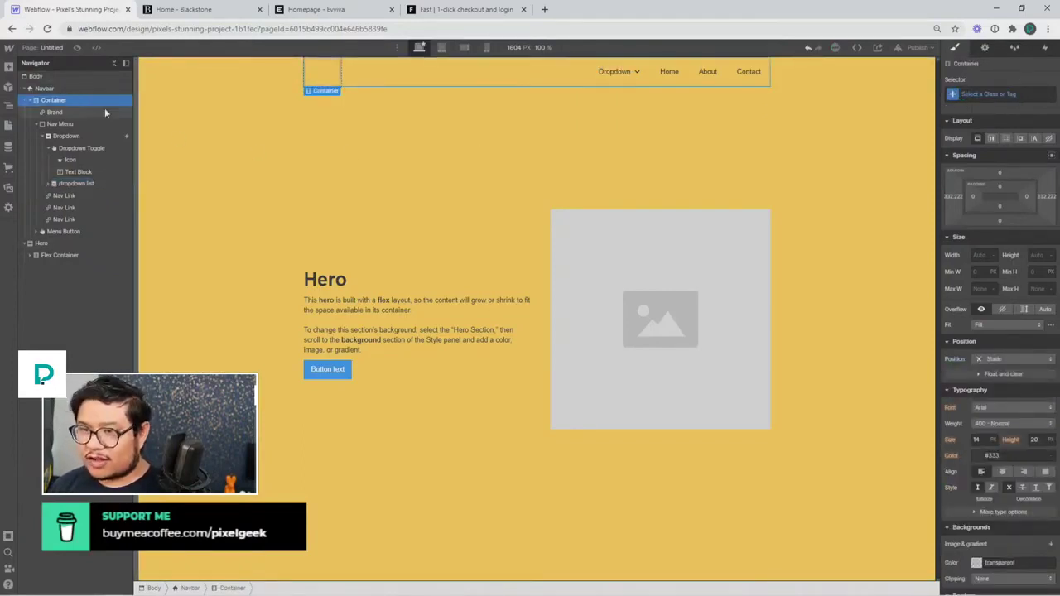
click(96, 122)
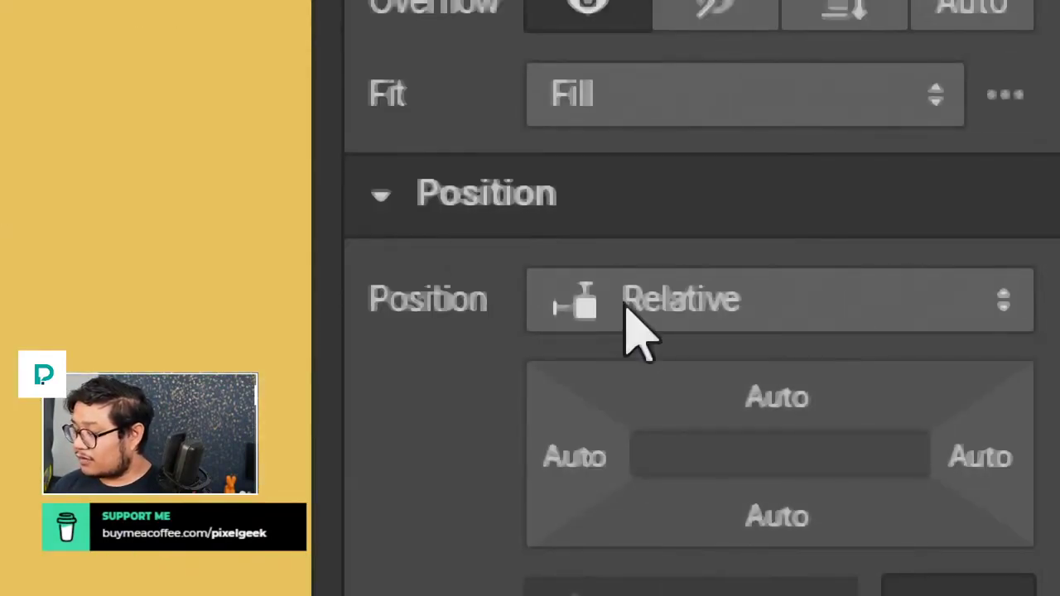
click(988, 361)
click(620, 225)
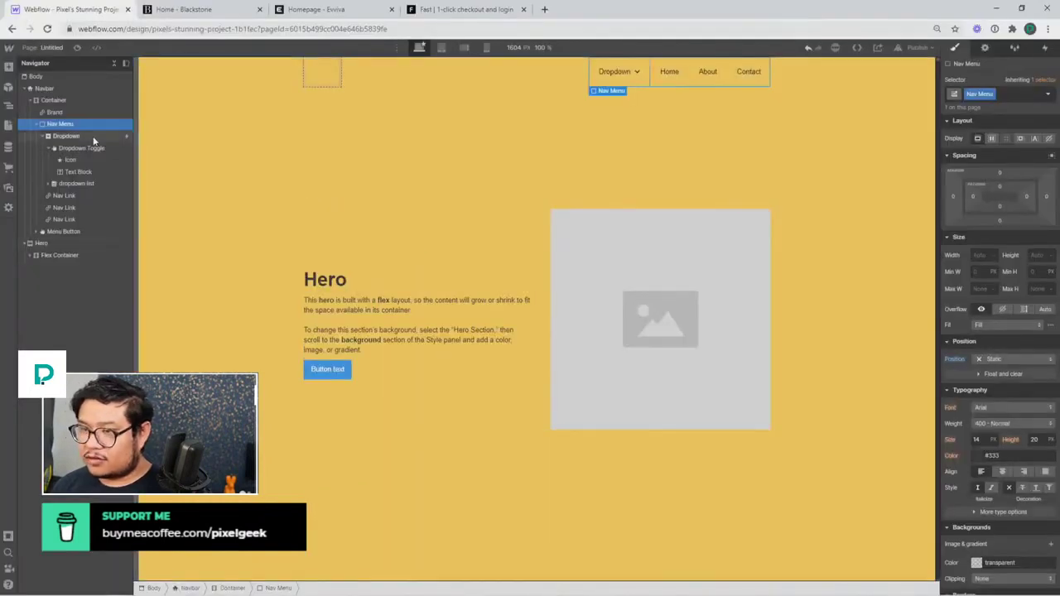
Step: Set the Dropdown's Position to Static and check the hierarchy up to the Navbar
click(93, 136)
click(996, 358)
click(993, 349)
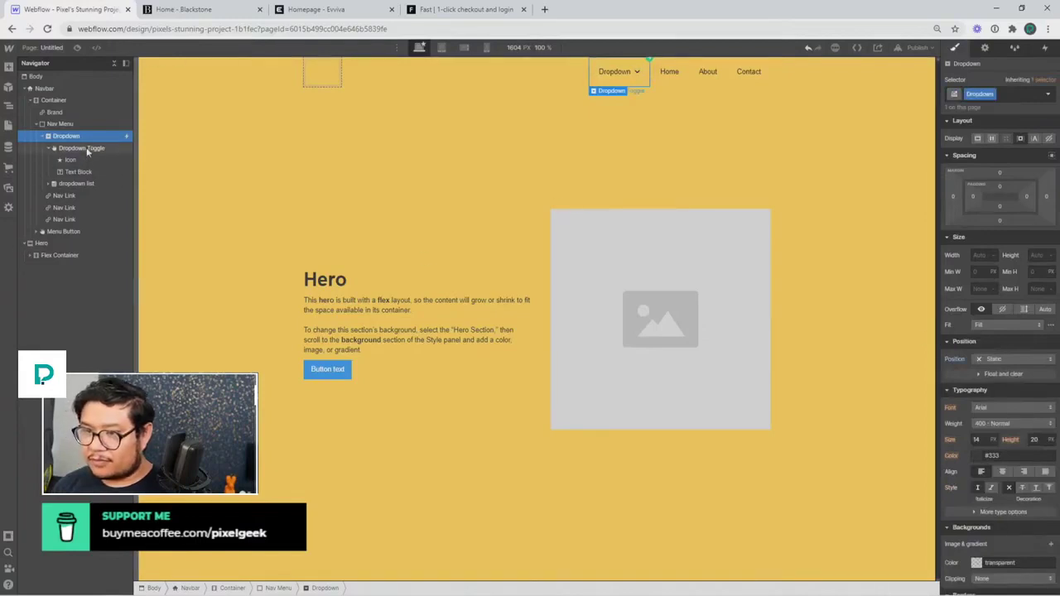
click(83, 186)
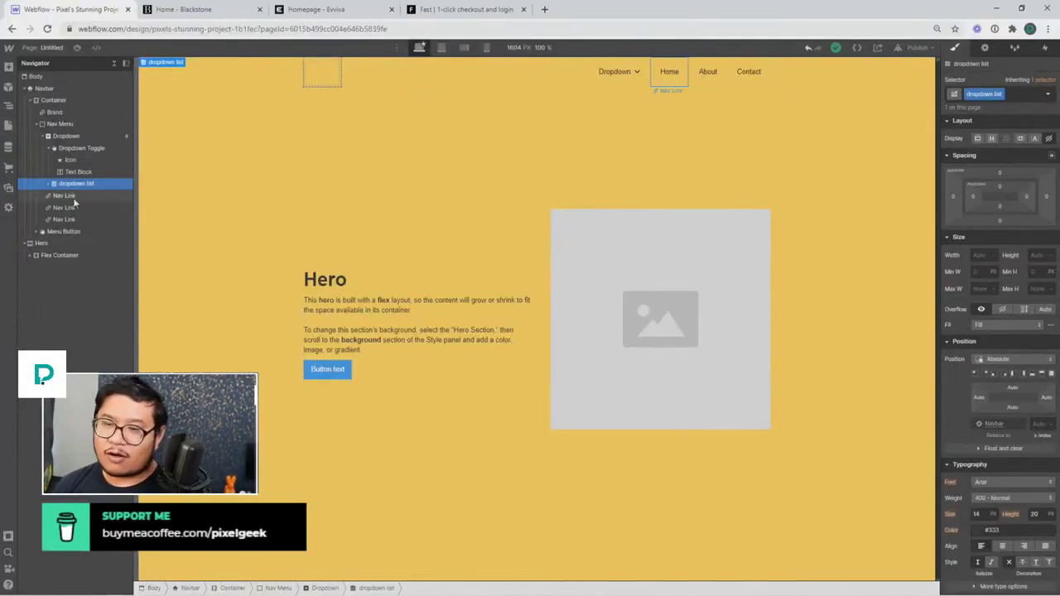
click(58, 138)
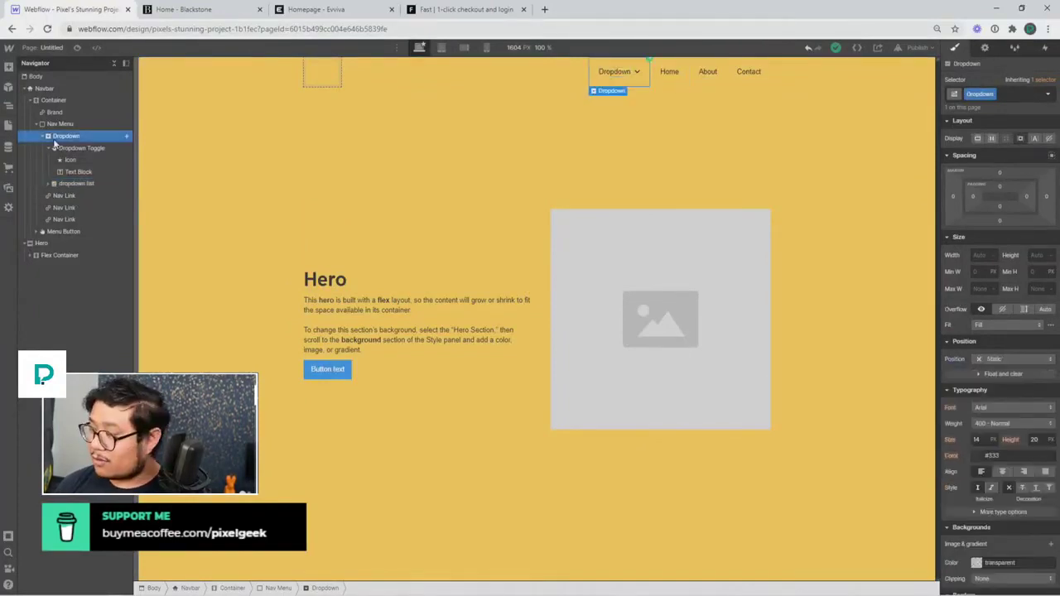
click(60, 124)
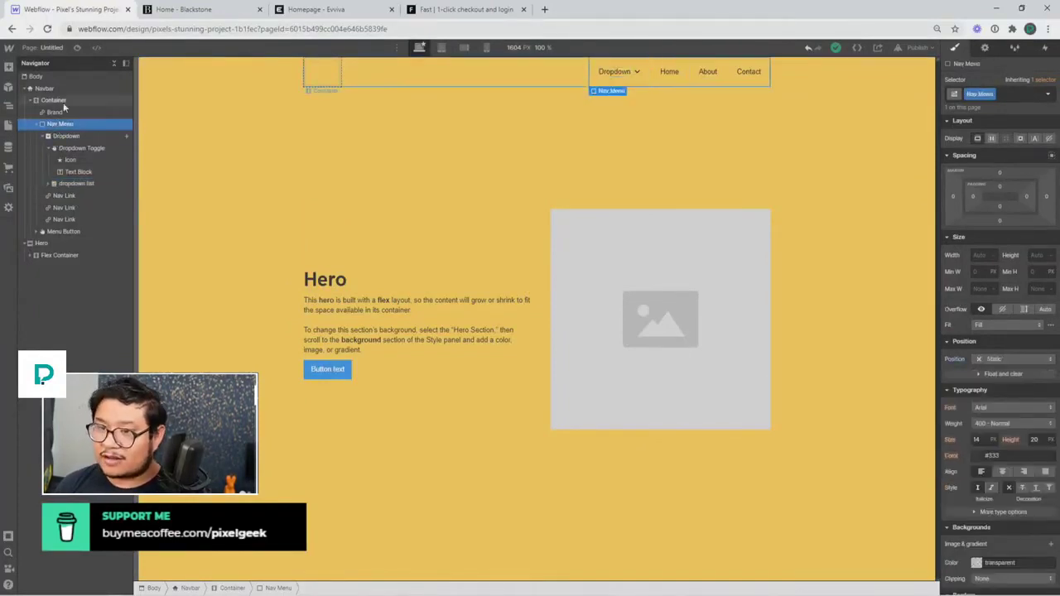
click(61, 101)
click(57, 89)
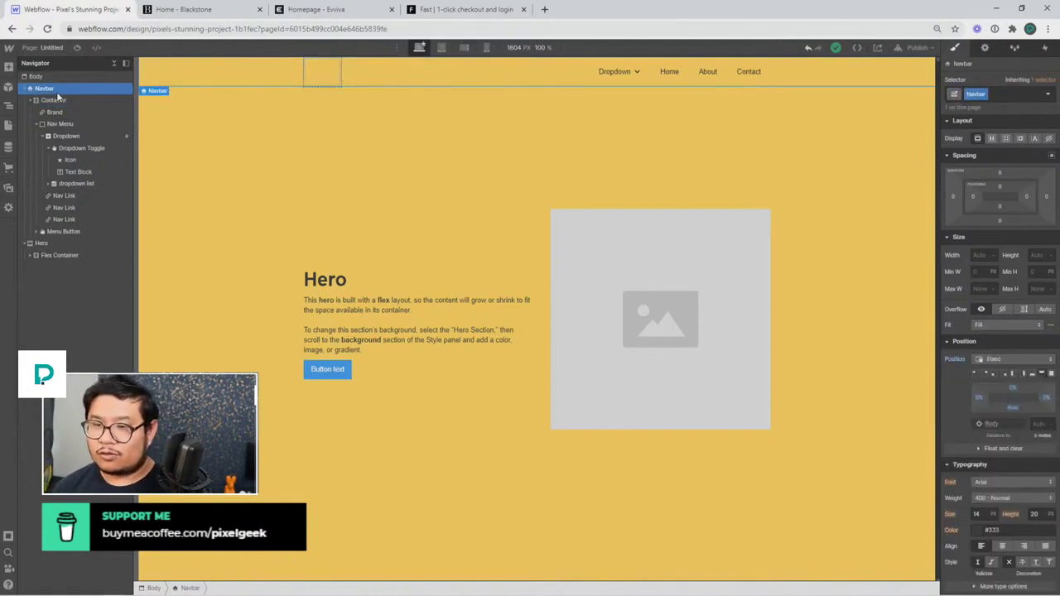
Step: Show the dropdown list open on the canvas using the Dropdown's Open Menu setting
click(68, 184)
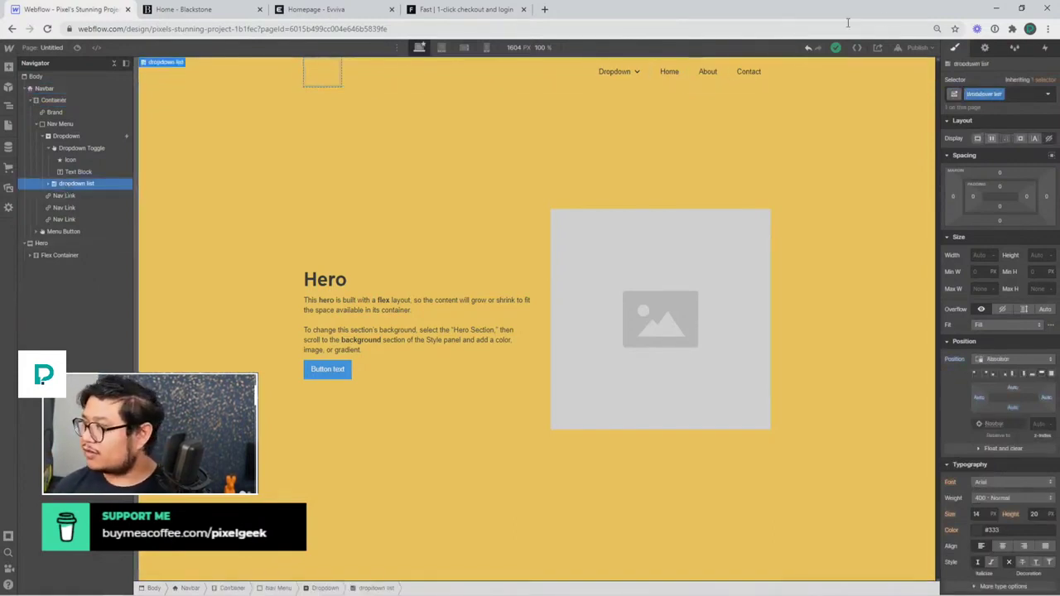
click(984, 47)
click(985, 207)
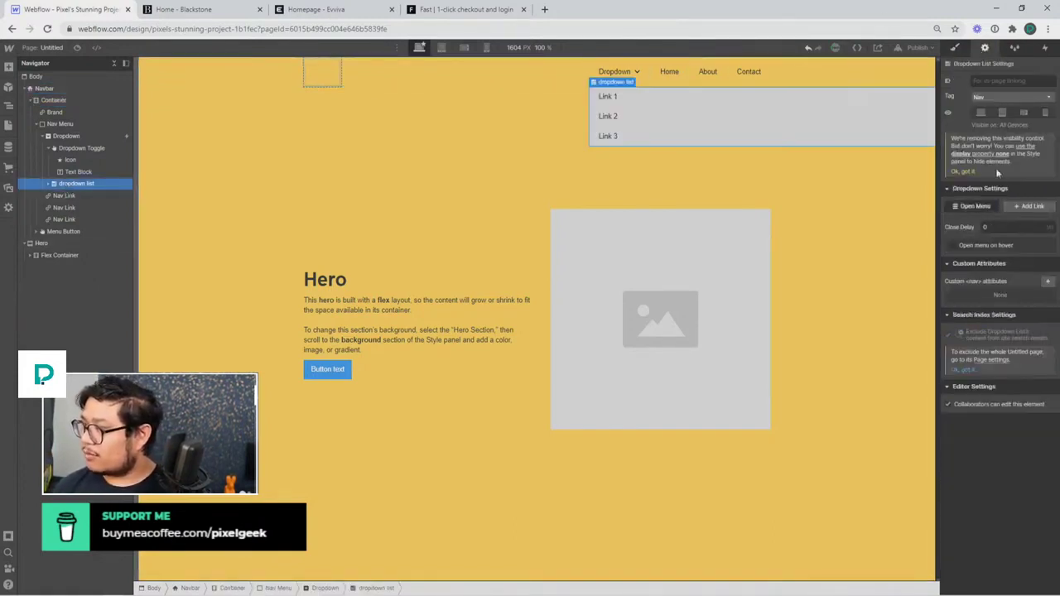
click(957, 49)
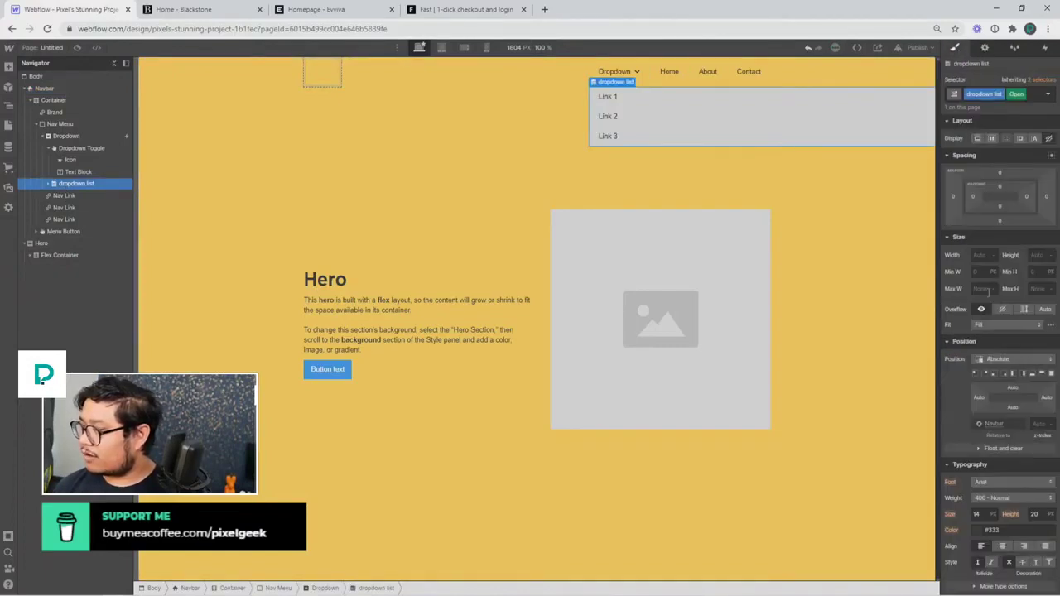
Step: Pin the dropdown list to the top-left with absolute positioning and a top offset of 100
click(974, 375)
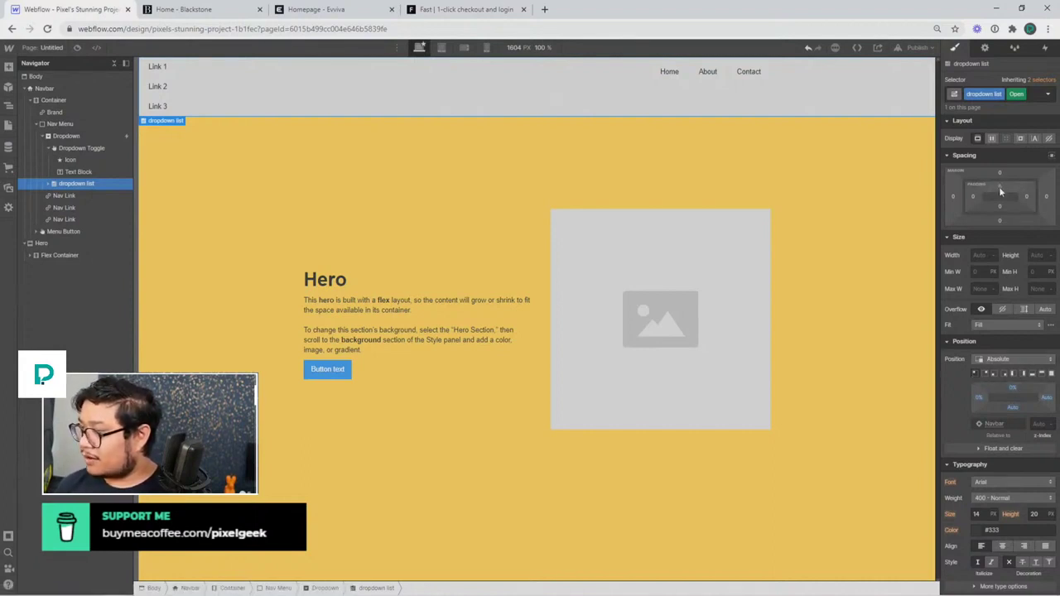
mouse_move(999, 191)
mouse_down()
mouse_move(990, 246)
mouse_move(986, 199)
mouse_up()
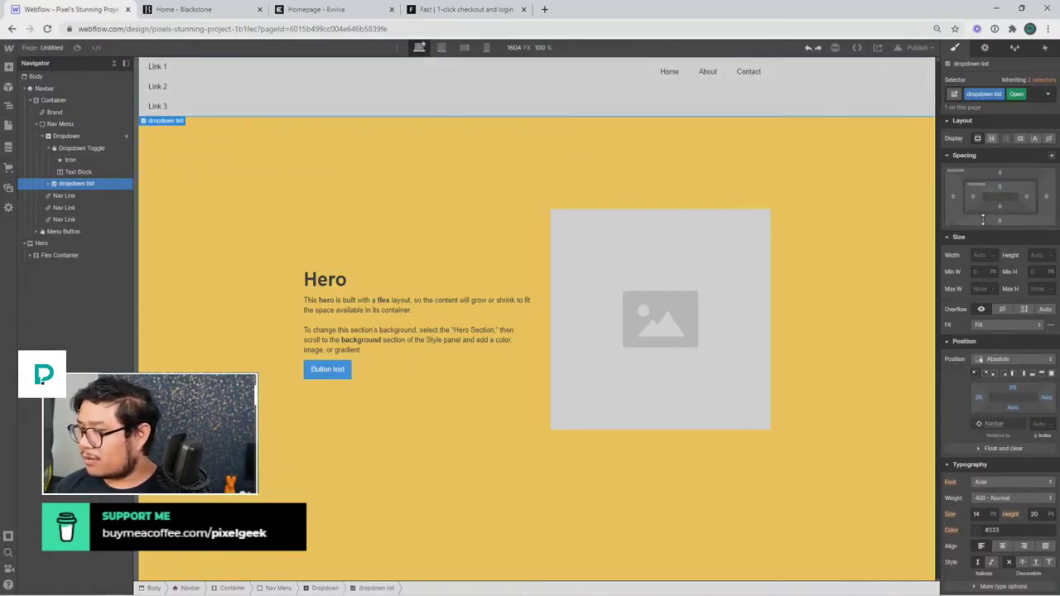
click(1011, 385)
text(100)
key(Return)
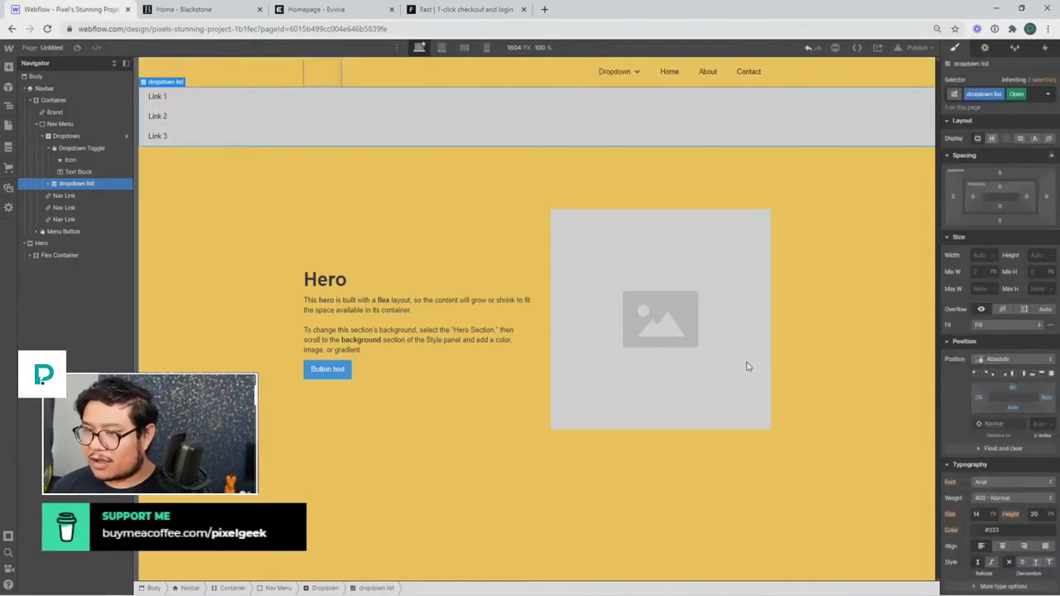
Step: Add a Container inside the expanded dropdown list and move Link 1 into it
click(51, 184)
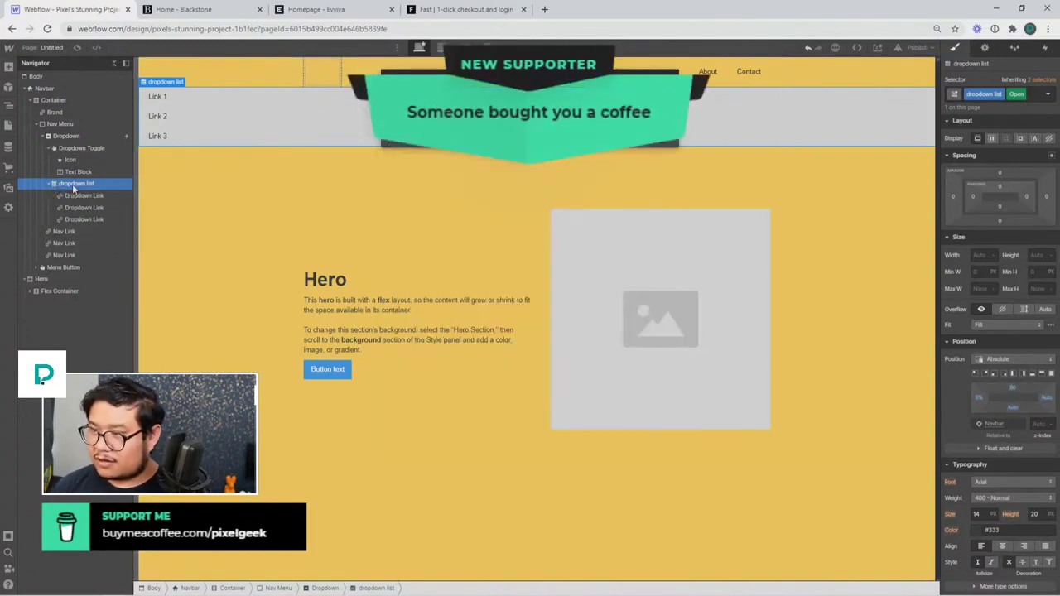
key(ctrl+e)
text(con)
key(Return)
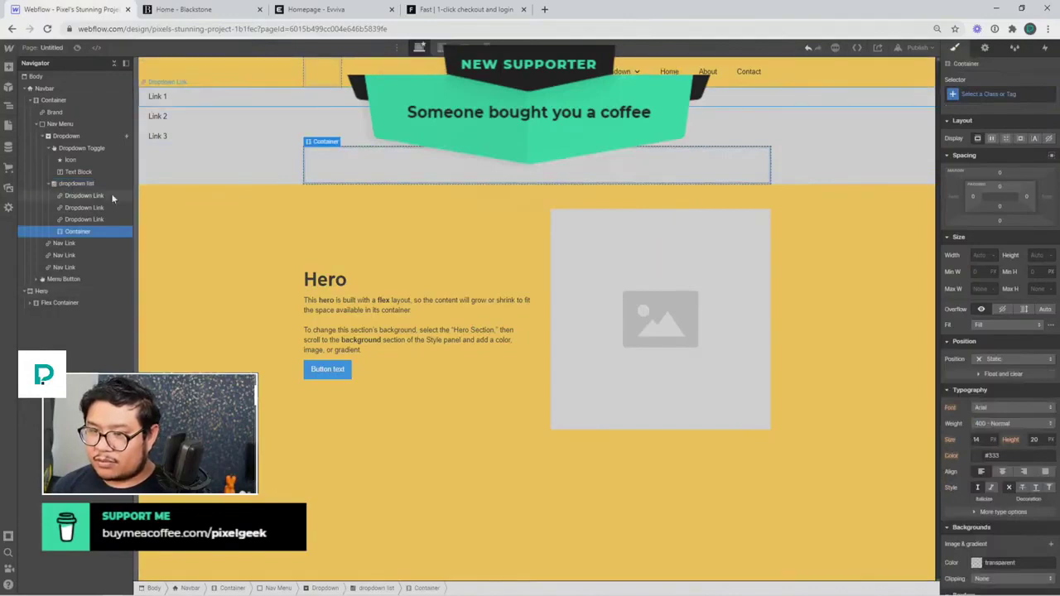
drag(102, 195, 81, 235)
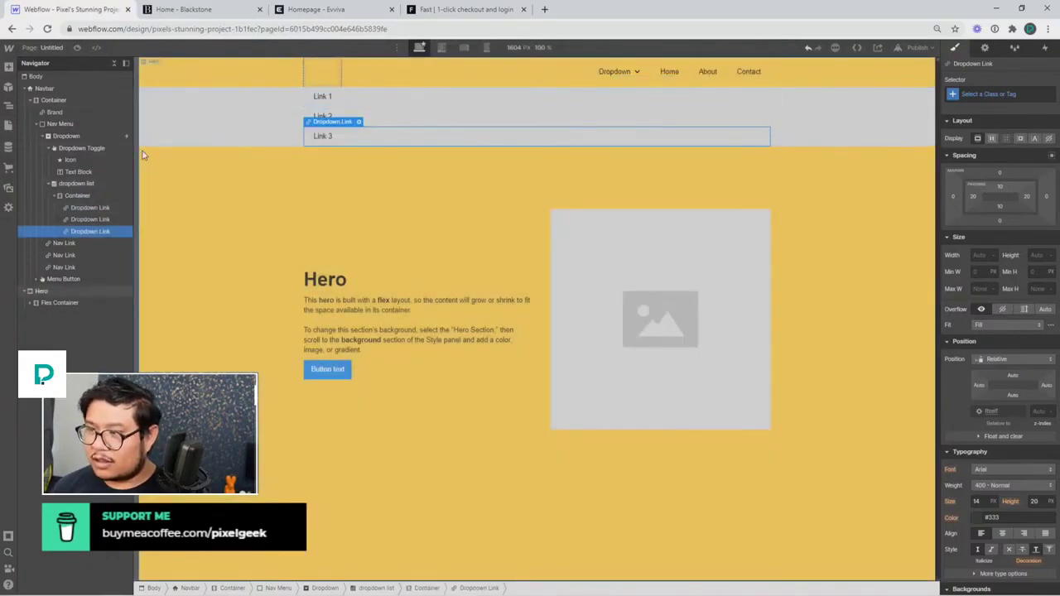
Step: Give the dropdown list a white background, check it in preview, and close the menu on the canvas
click(209, 116)
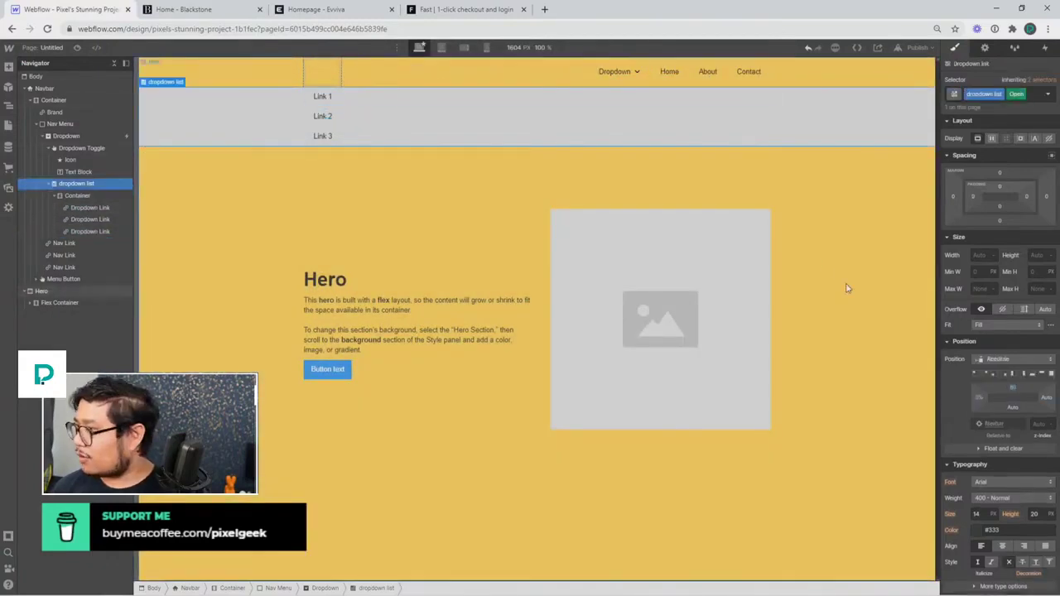
scroll(1002, 373, down, 3)
click(1021, 439)
text(white)
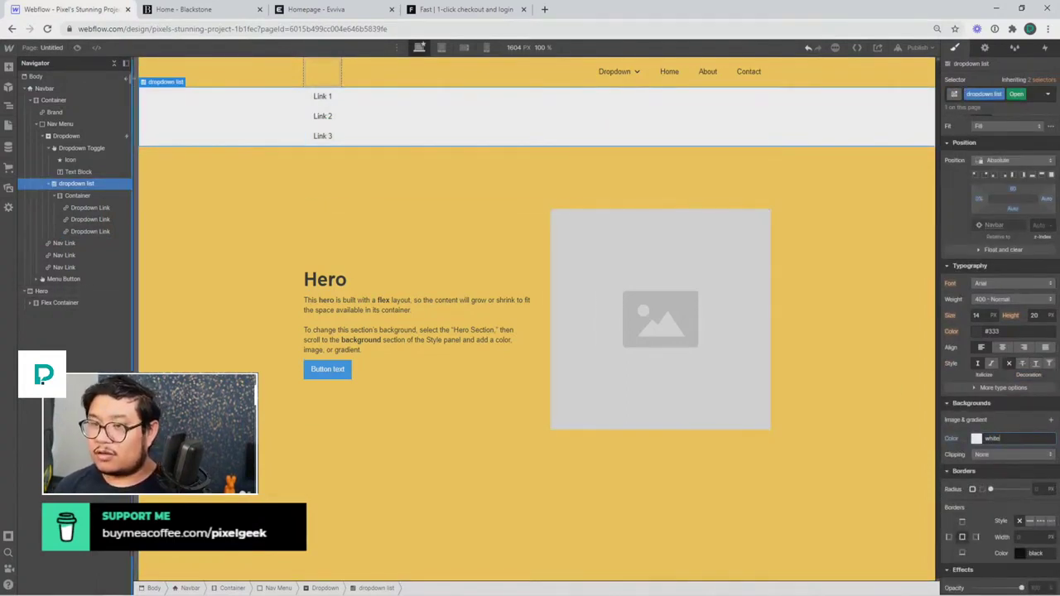
click(76, 47)
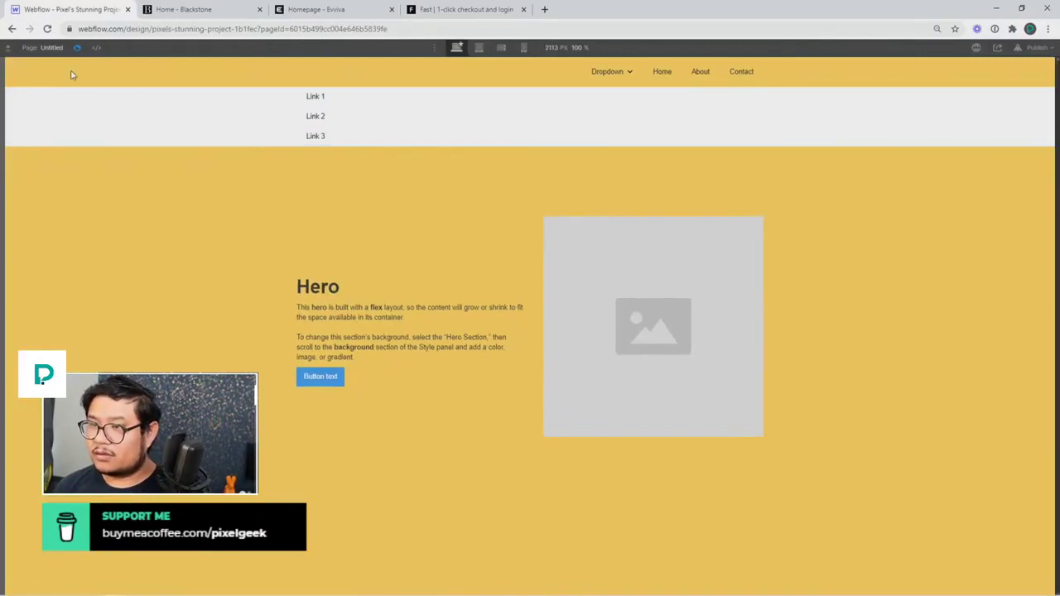
click(76, 47)
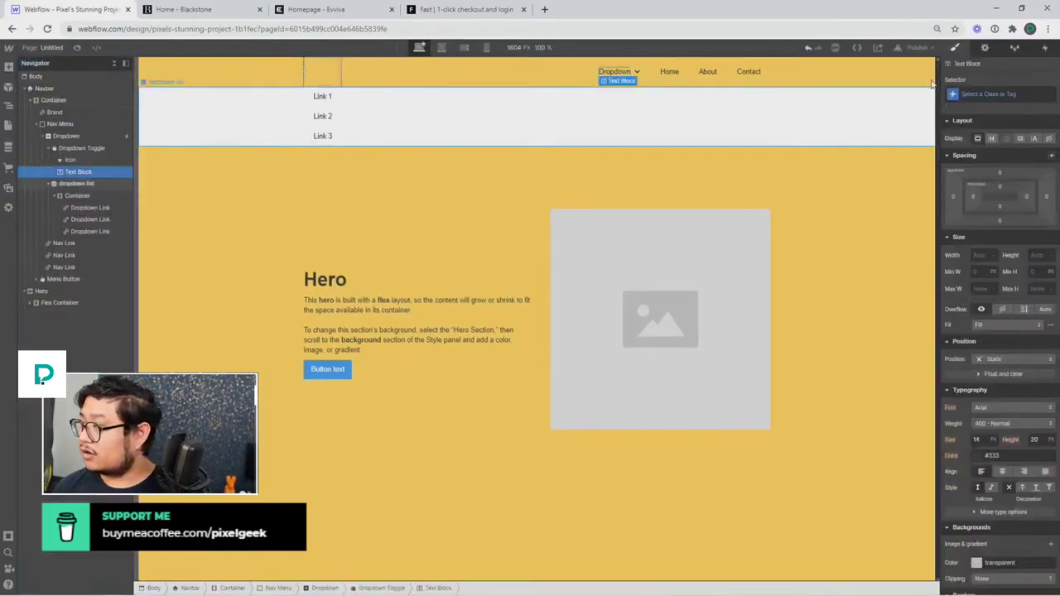
click(985, 48)
click(975, 191)
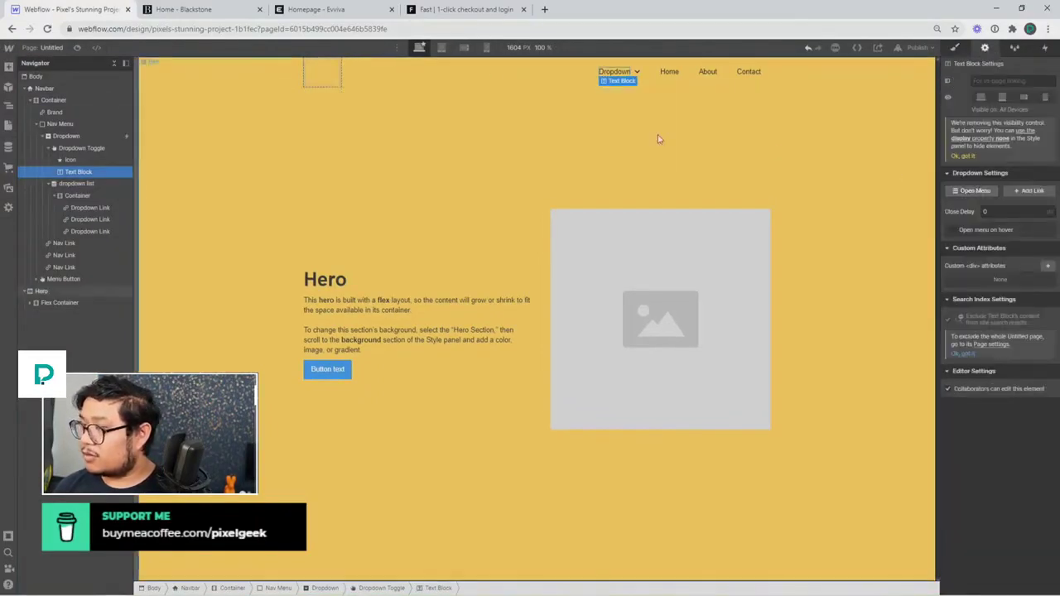
Step: Test in preview that clicking Dropdown opens and closes the panel, comparing with the Blackstone site
click(76, 47)
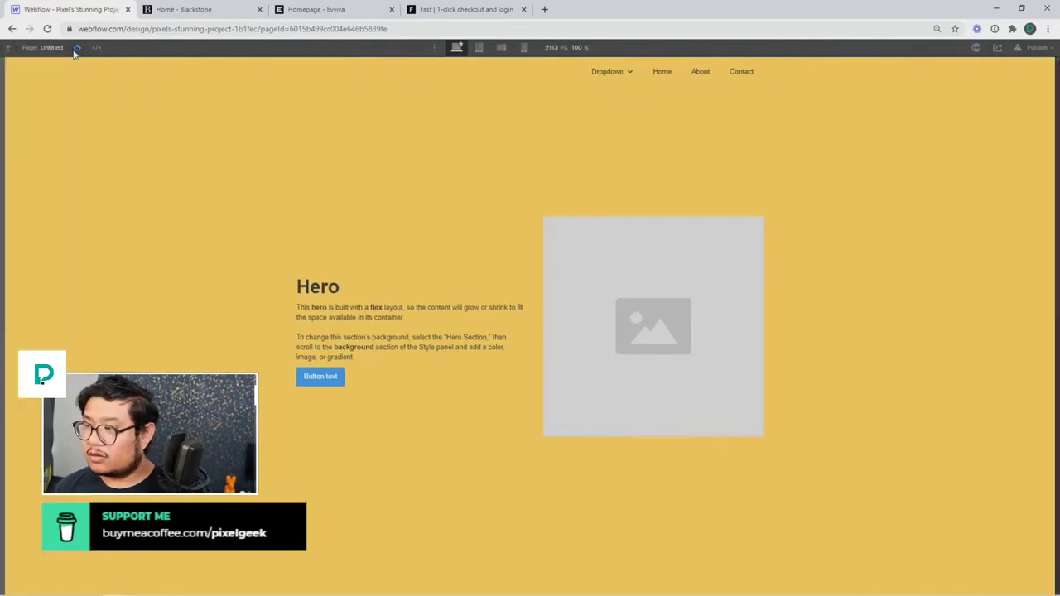
click(607, 75)
click(606, 76)
click(607, 77)
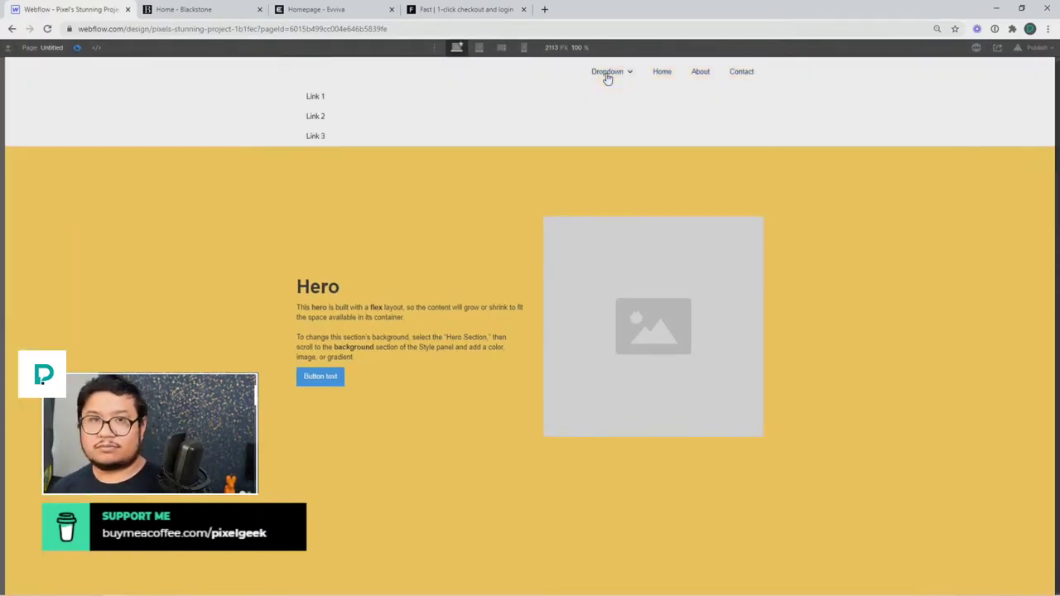
click(607, 77)
click(607, 77)
click(607, 77)
click(607, 77)
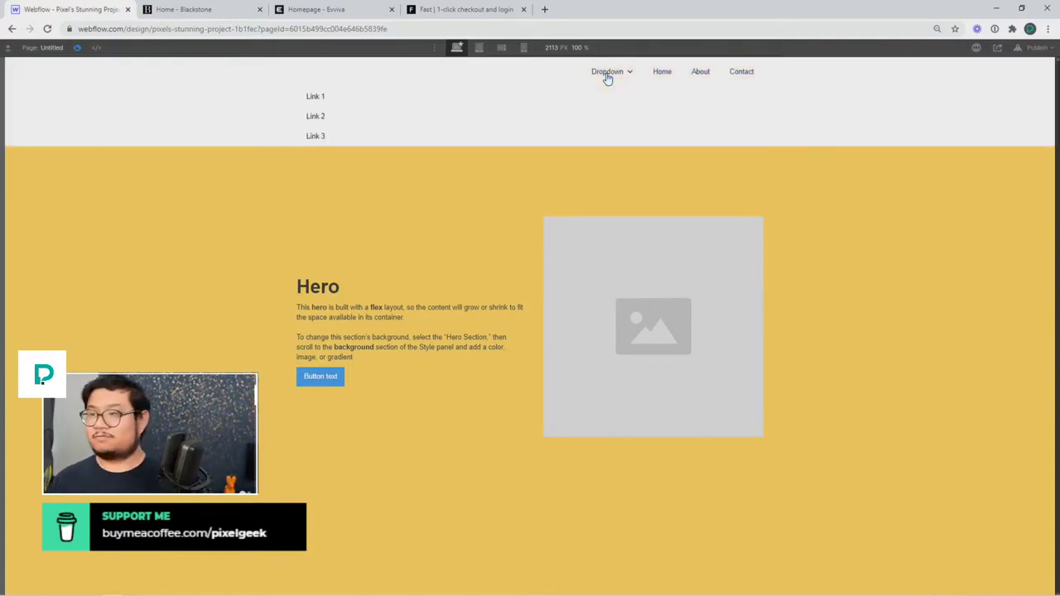
click(607, 77)
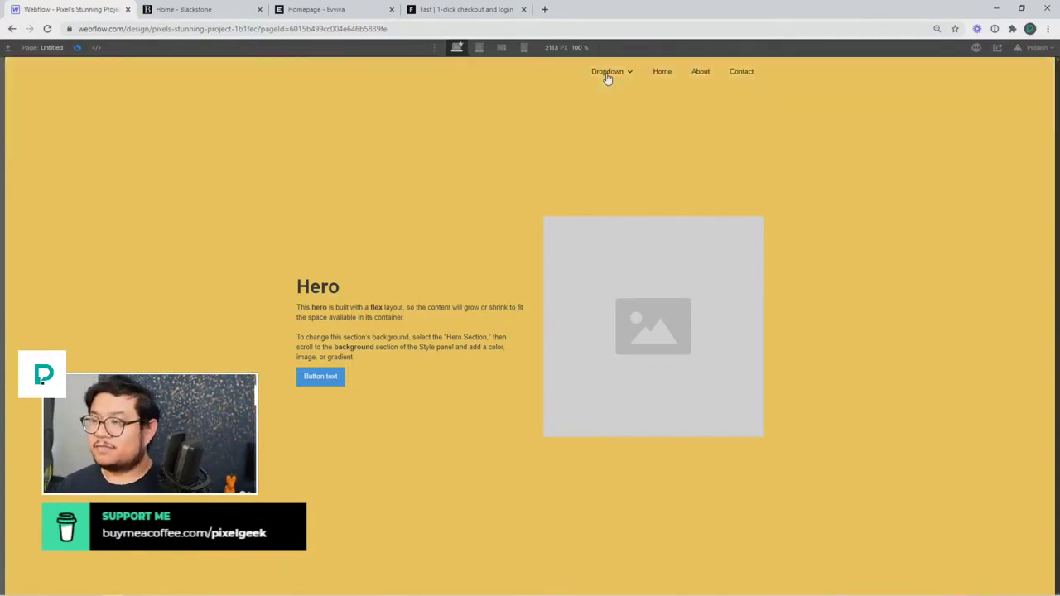
click(182, 9)
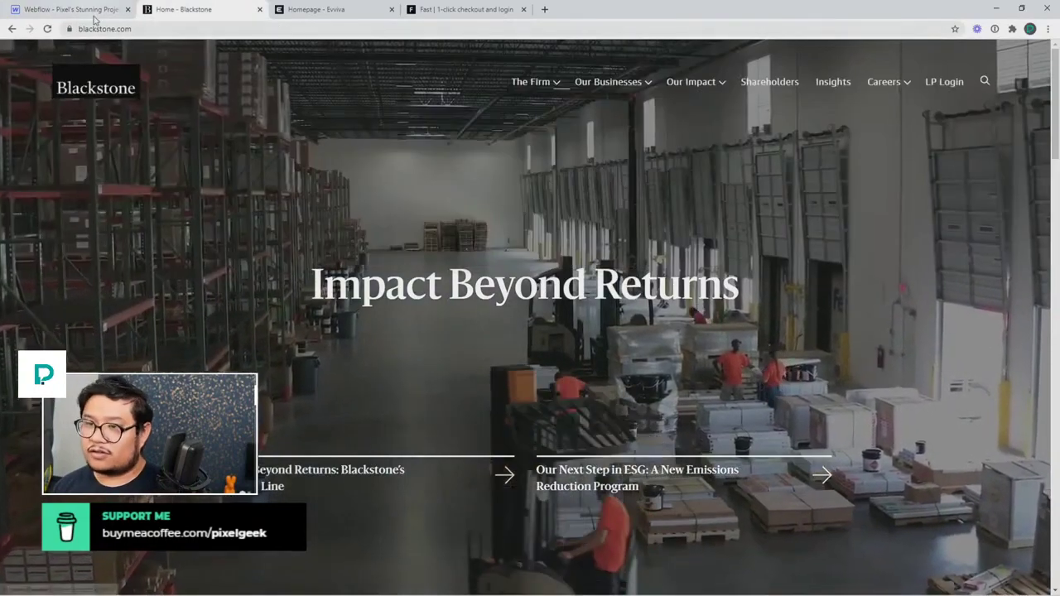
click(75, 9)
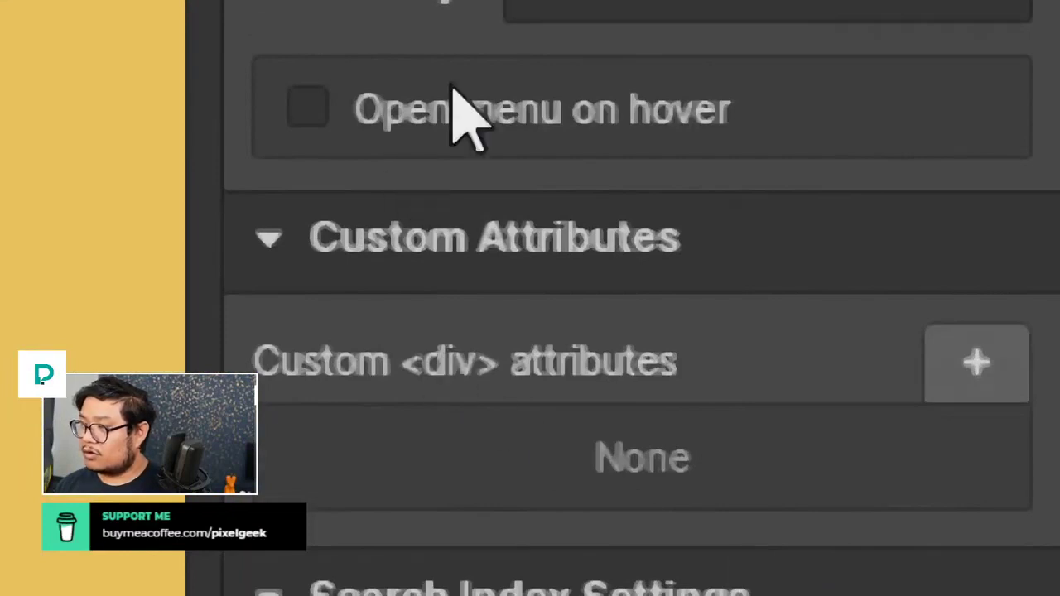
Step: Turn on 'Open menu on hover' for the Dropdown and try it in preview
click(971, 247)
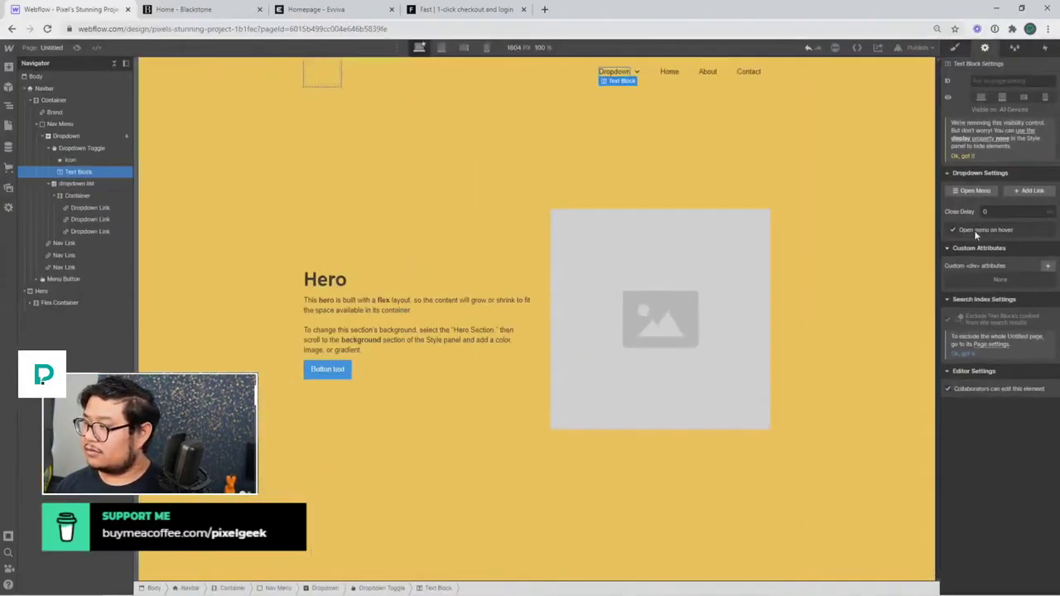
click(77, 47)
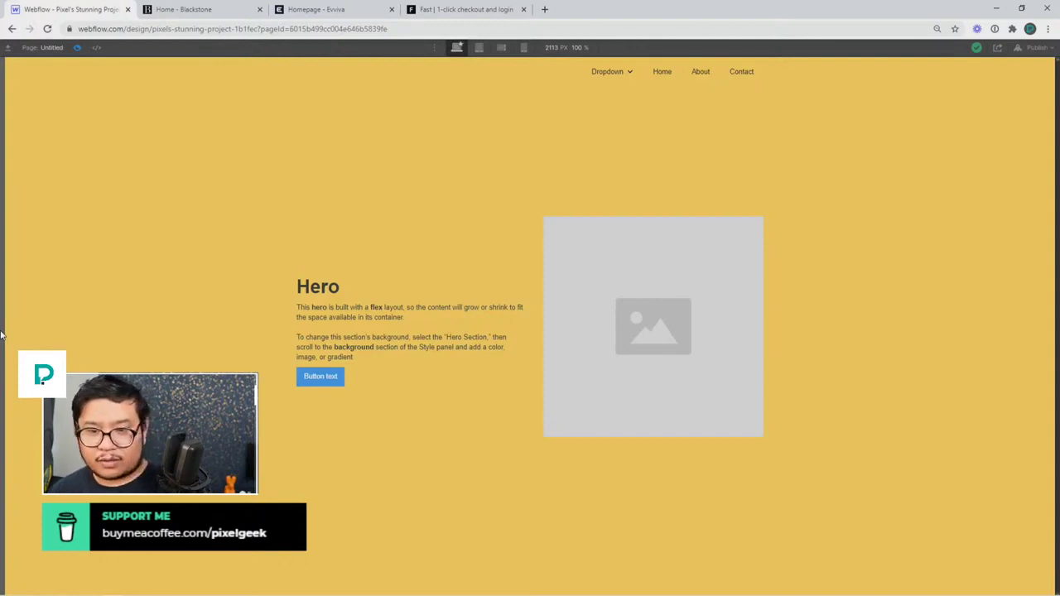
Step: Duplicate the Dropdown twice, move one copy between About and Contact, and preview the navbar
click(75, 47)
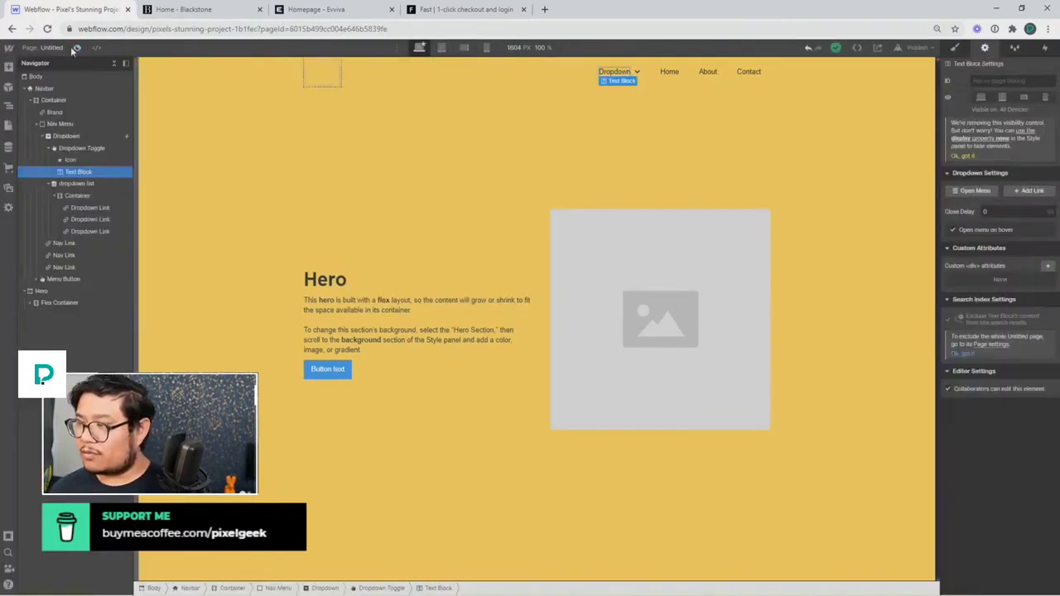
click(646, 73)
click(82, 136)
key(ctrl+d)
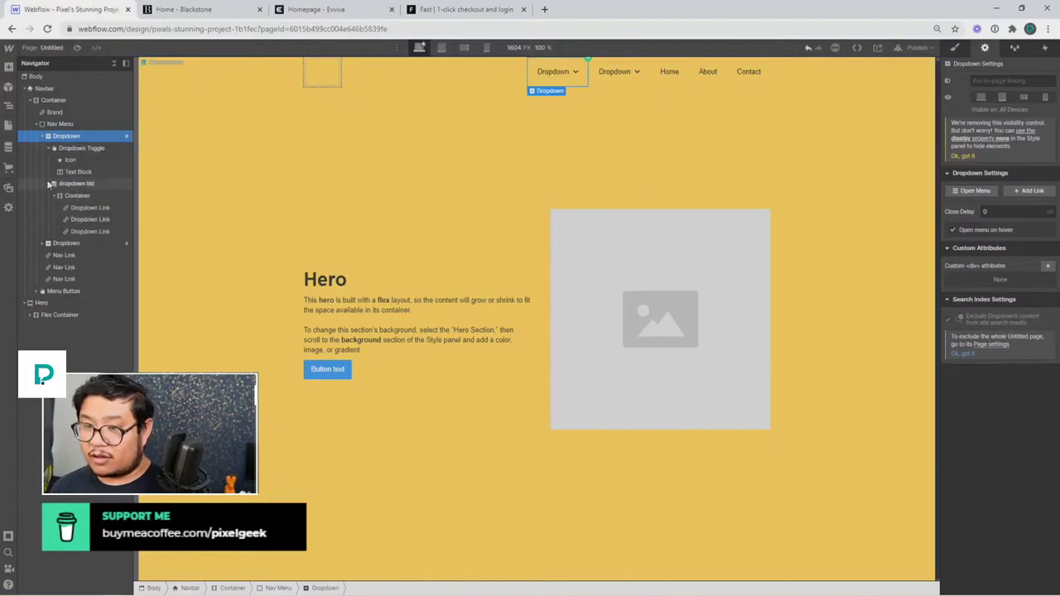
key(ctrl+d)
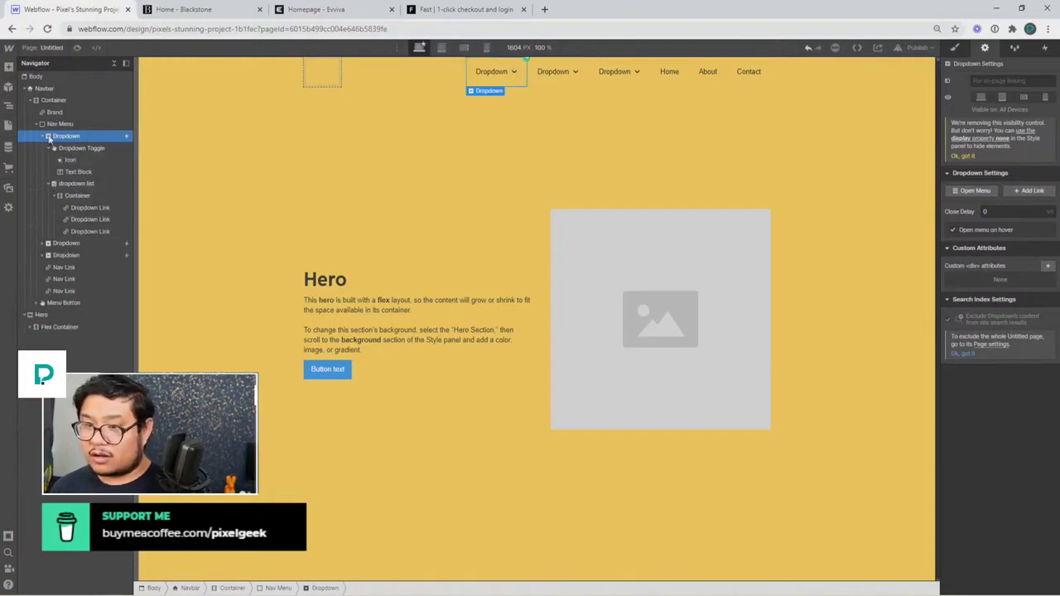
click(42, 138)
drag(76, 160, 79, 186)
click(76, 48)
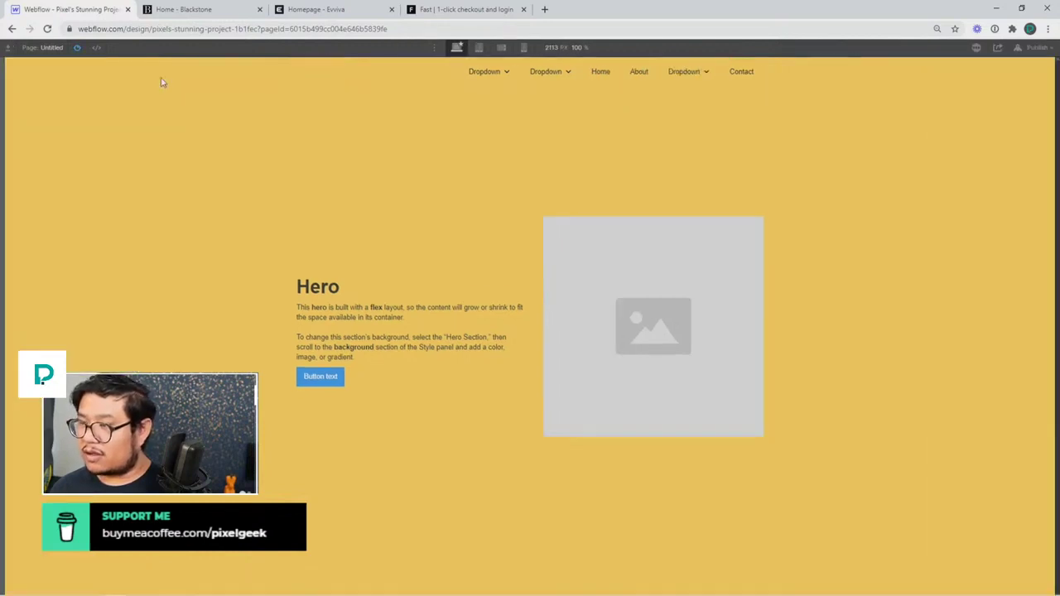